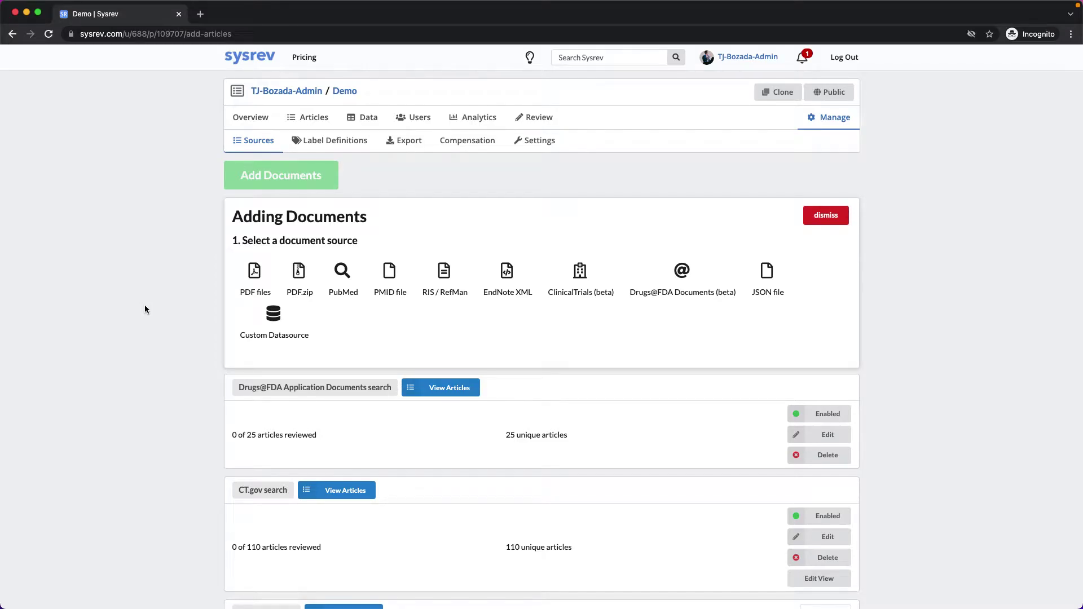
Step: Start reviewing the project's articles and save the first document with its Include label set to Yes
left_click(528, 118)
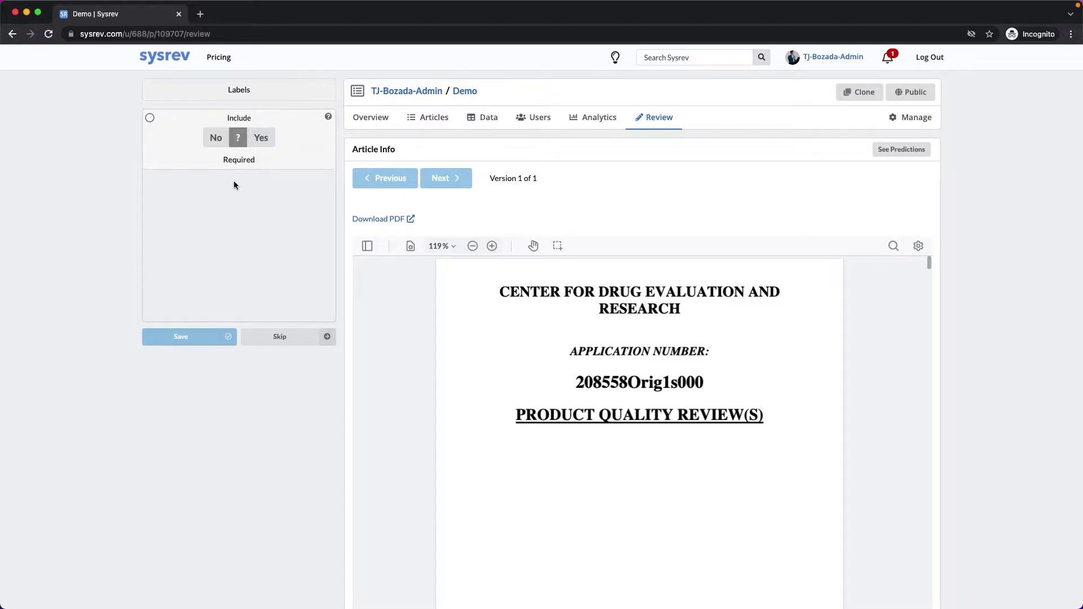
left_click(259, 145)
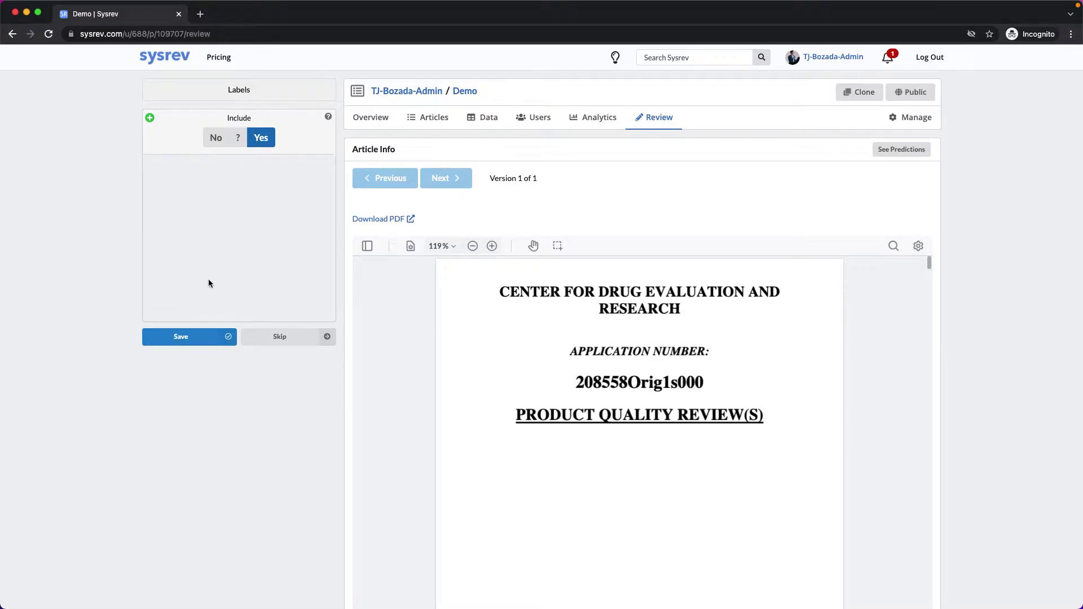
left_click(189, 343)
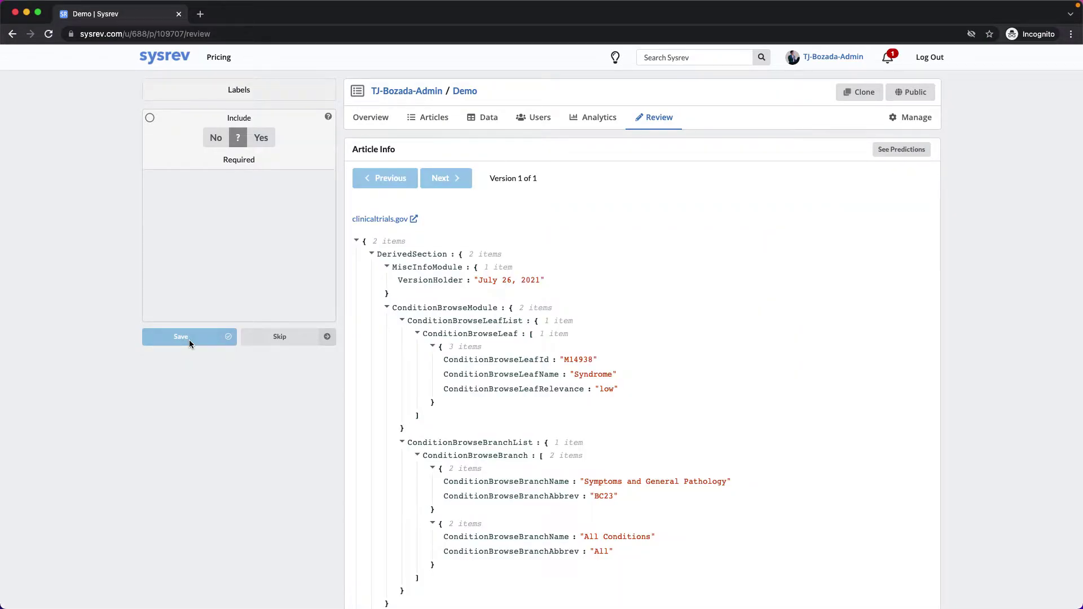
Step: Filter the project's article list to match the PubMed Search source "angry bees"
left_click(413, 123)
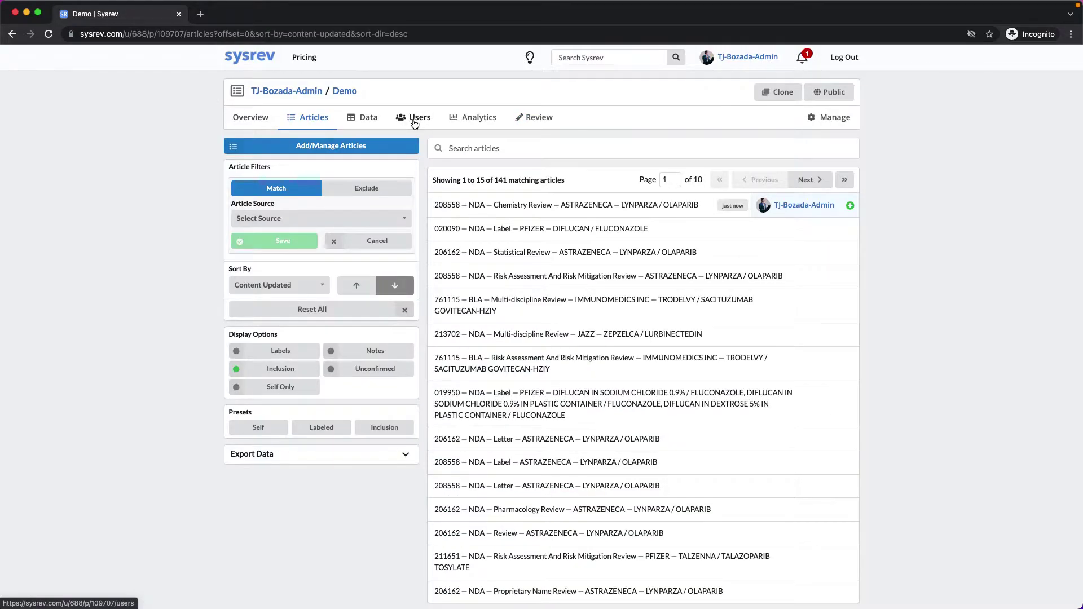
left_click(294, 221)
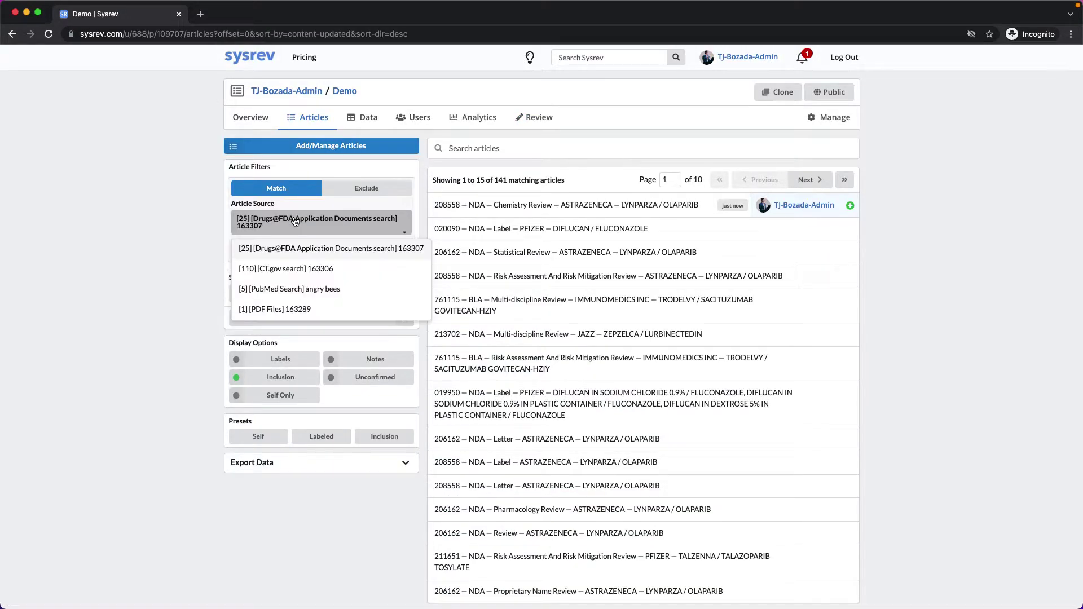
left_click(290, 288)
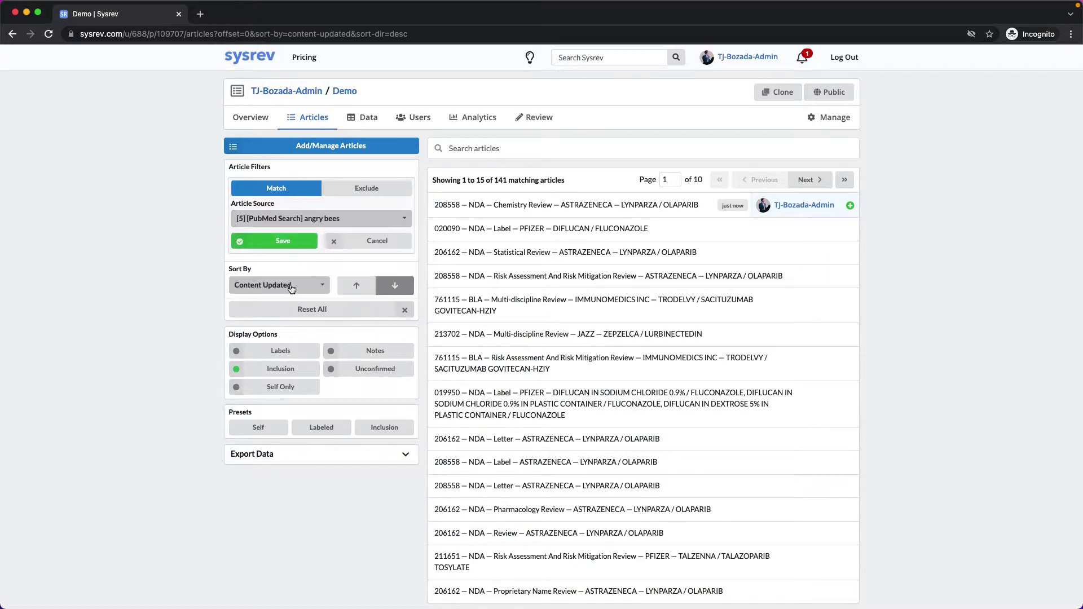
left_click(270, 241)
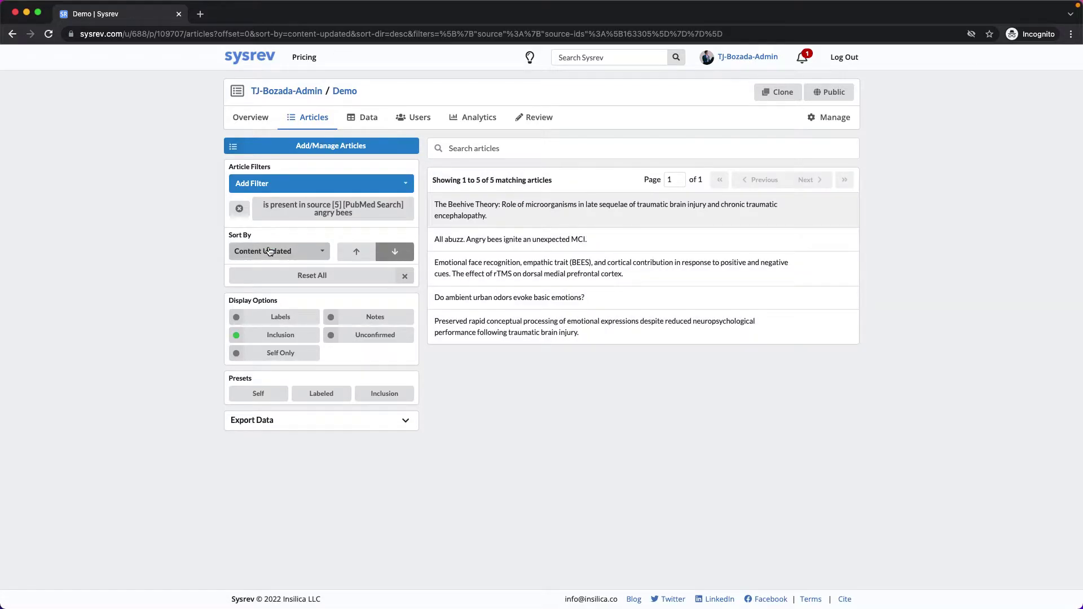
Step: Manually label "The Beehive Theory" article with Include set to Yes and save the label
left_click(467, 215)
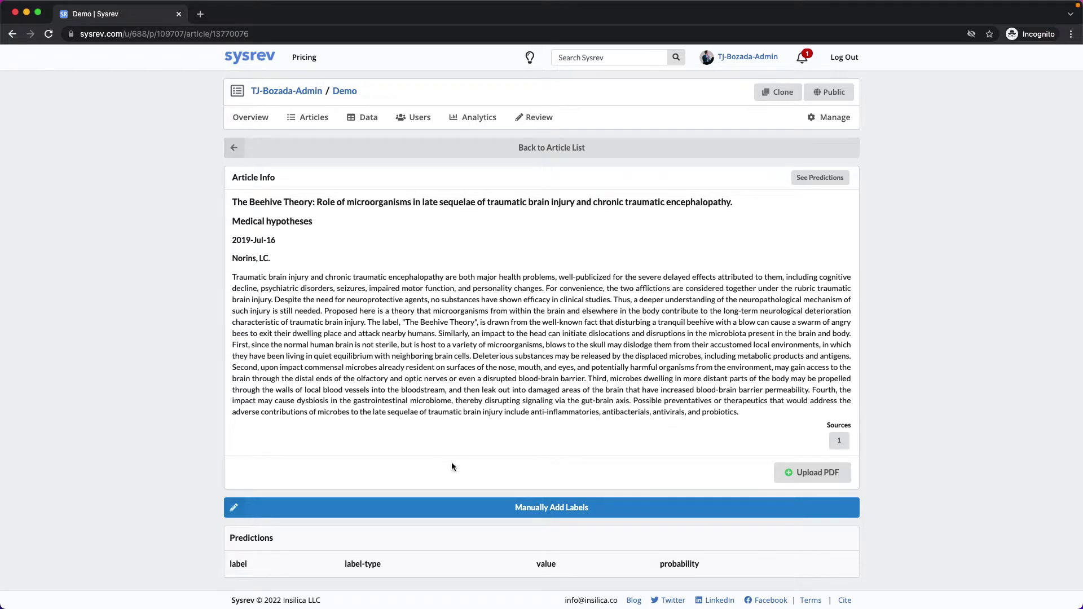
left_click(448, 502)
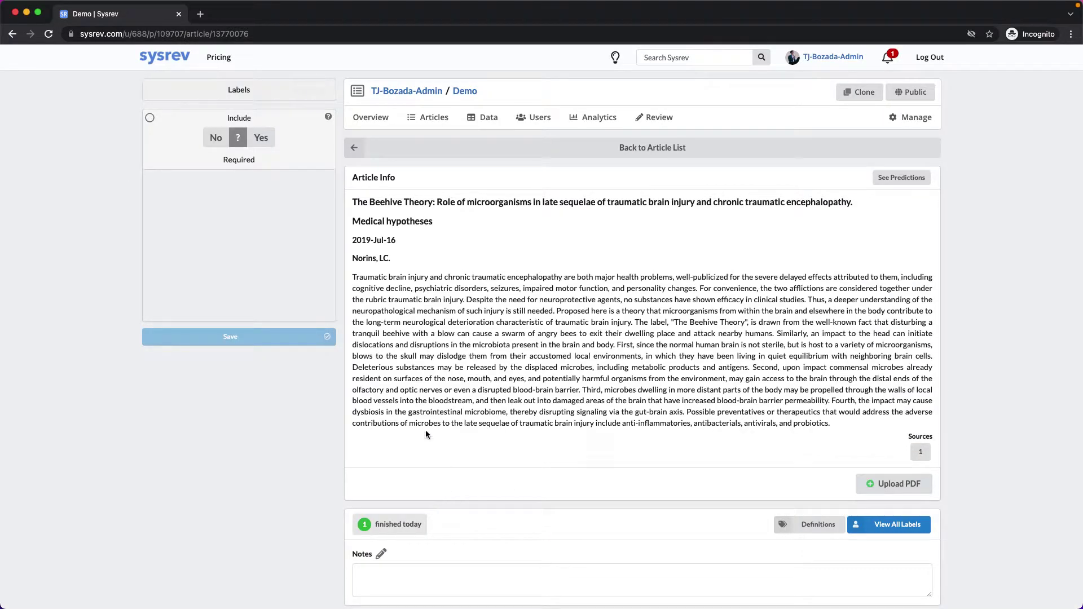
left_click(265, 144)
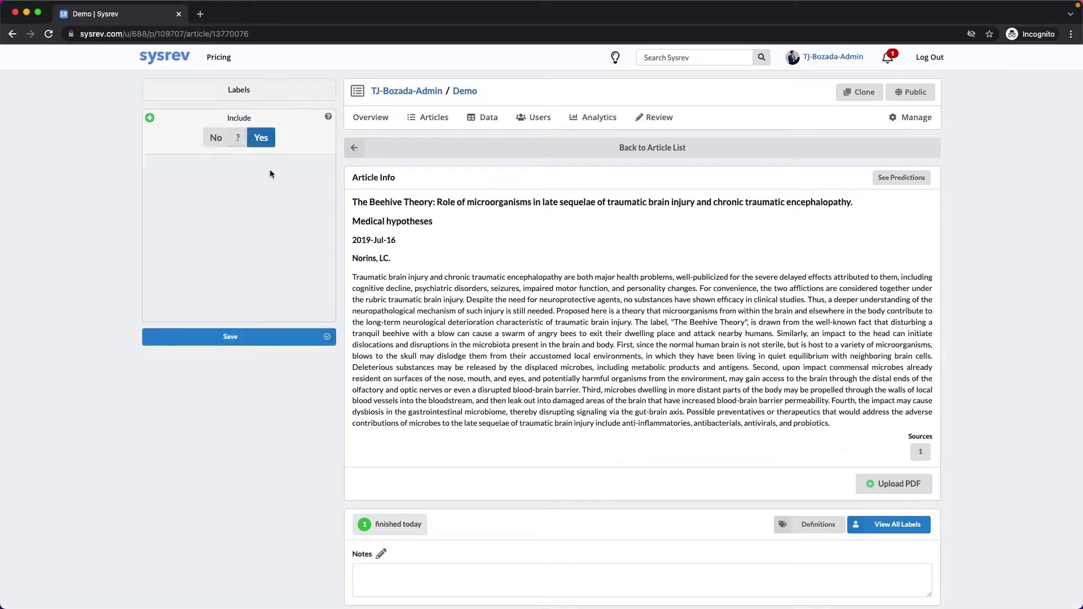
left_click(252, 342)
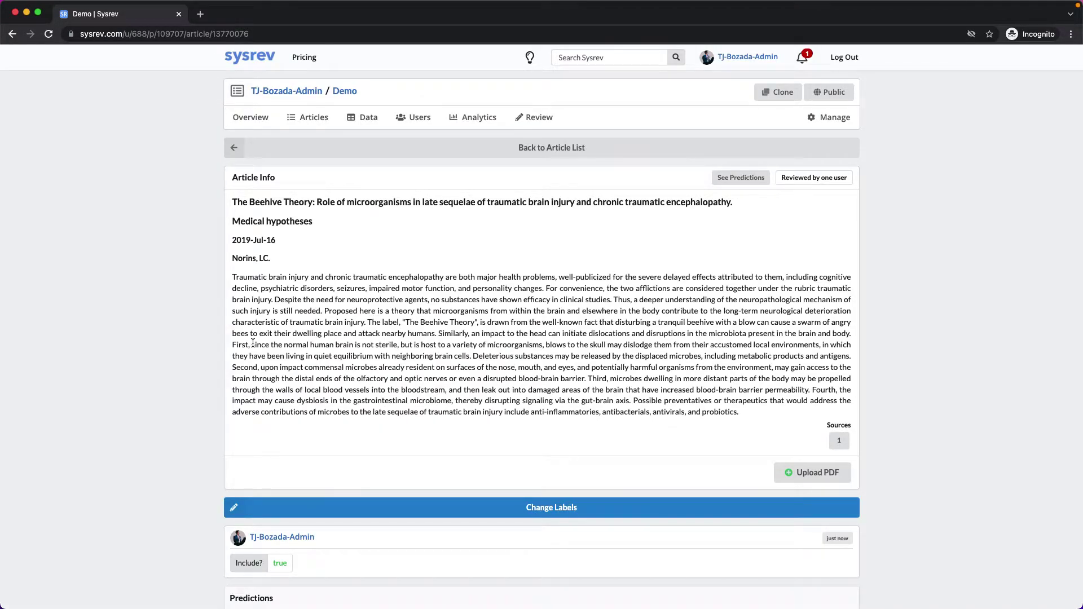
Step: Examine the review status, recent progress, member activity and answer counts on the project overview
left_click(250, 118)
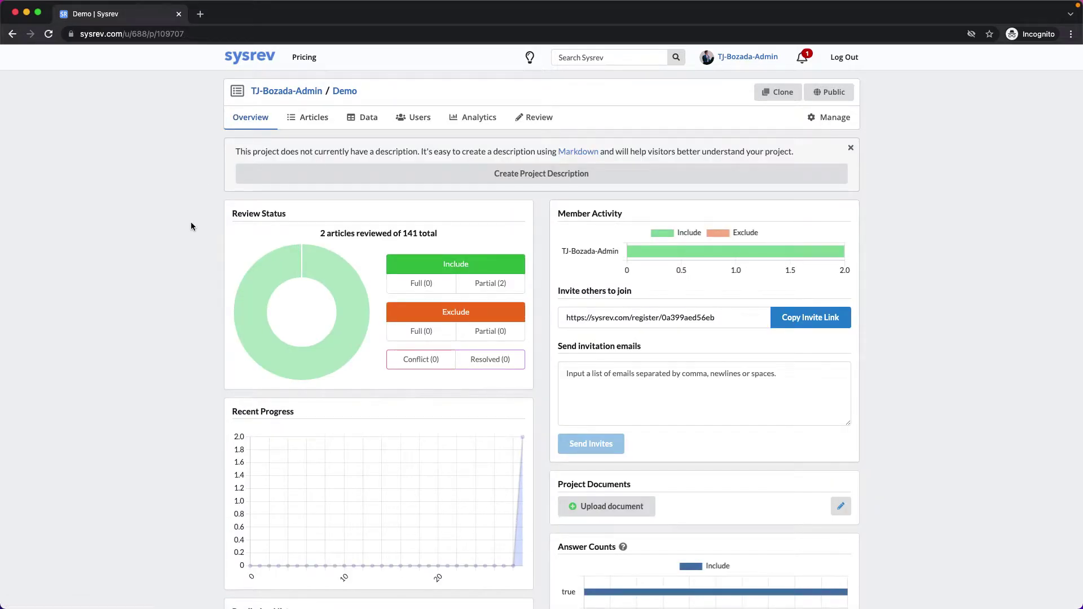
scroll(191, 226, "down", 2)
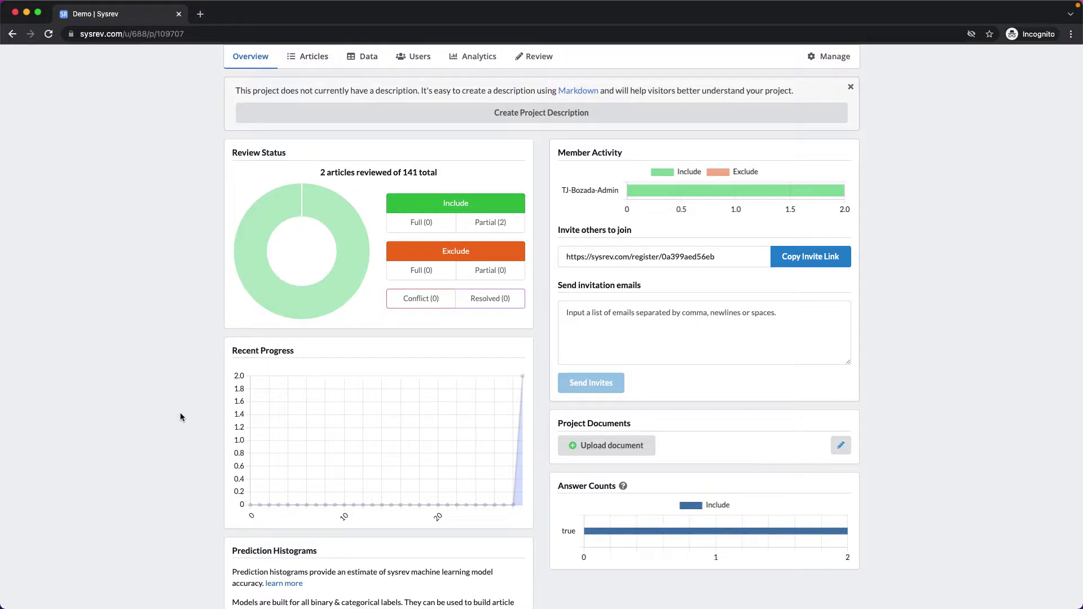
scroll(830, 64, "up", 2)
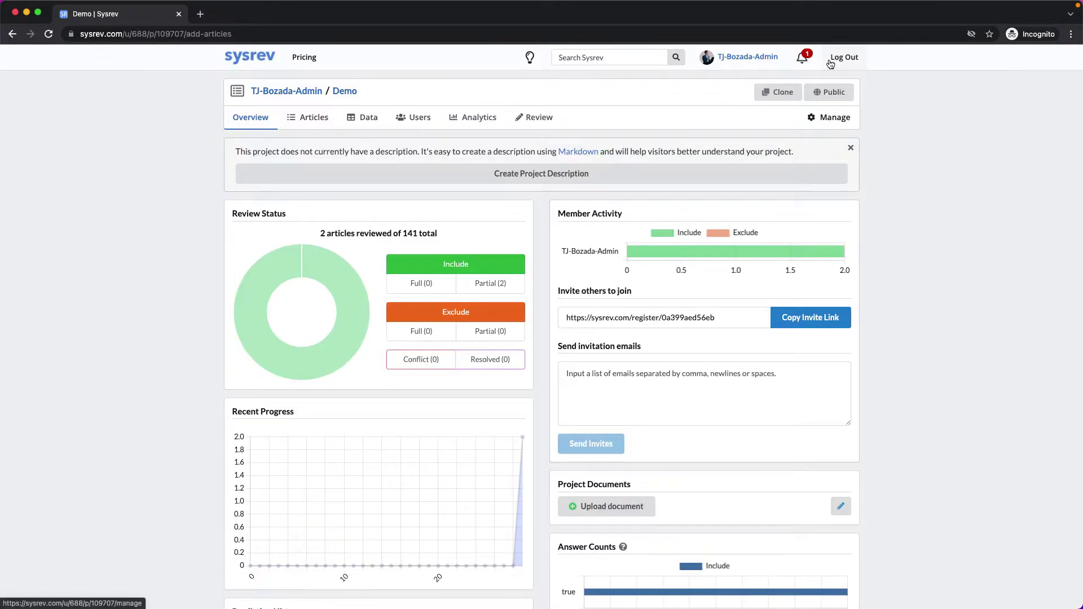
Step: Open the project's label definitions and view the sharing code of the Include label
left_click(351, 141)
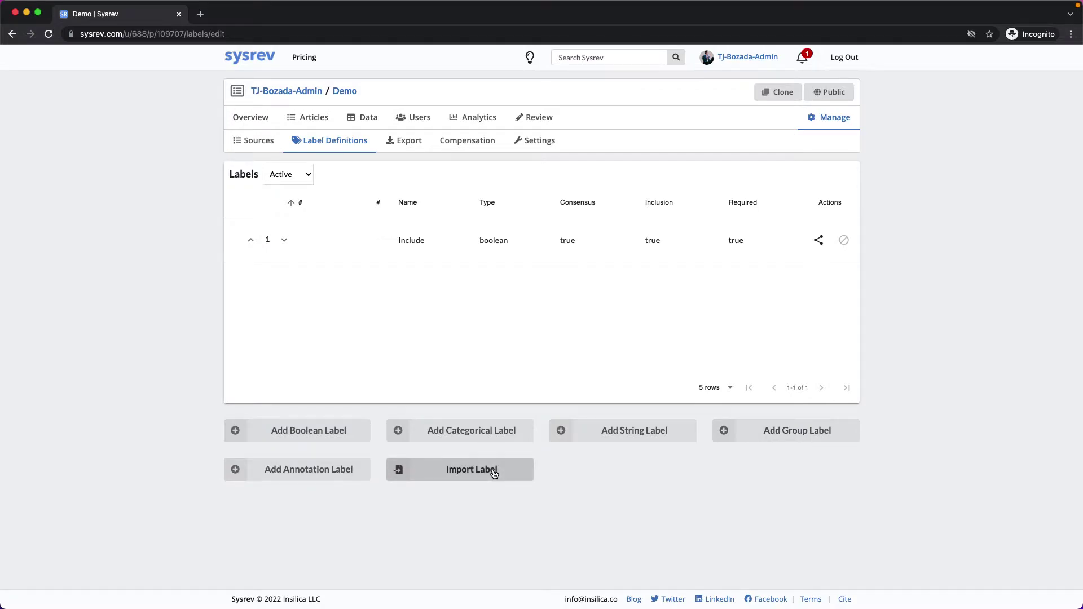
left_click(819, 242)
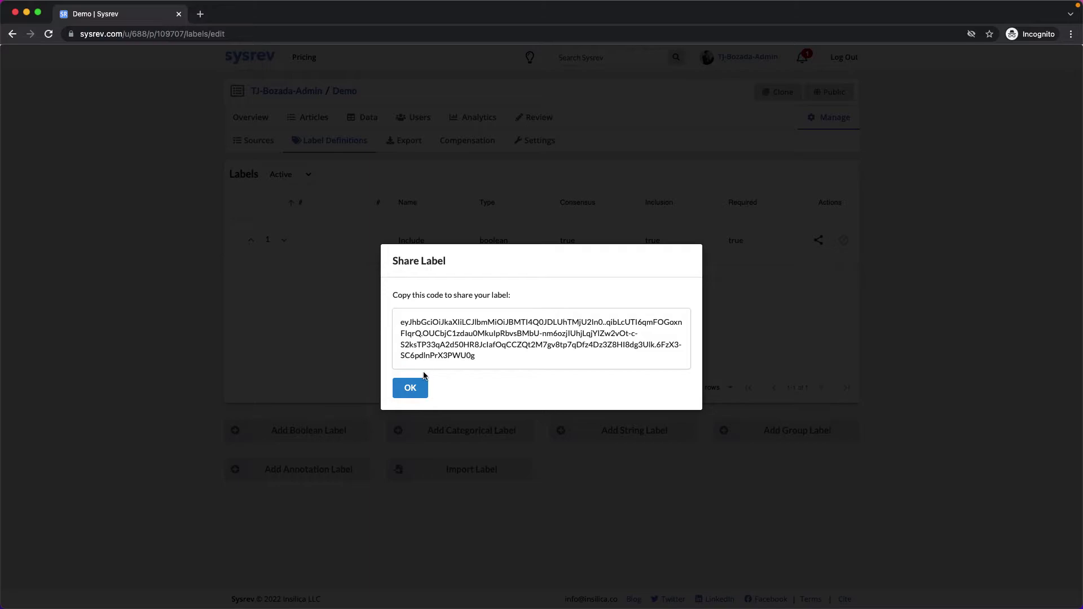
left_click(415, 385)
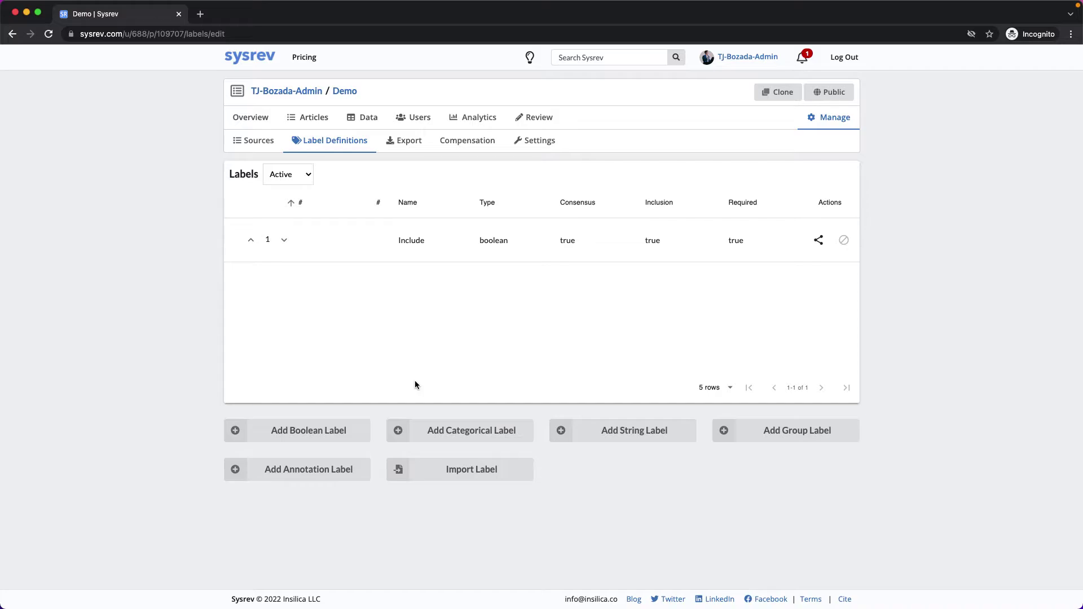
Step: Add a boolean label named "Angry?" with the question "Were the bees angry?"
left_click(331, 430)
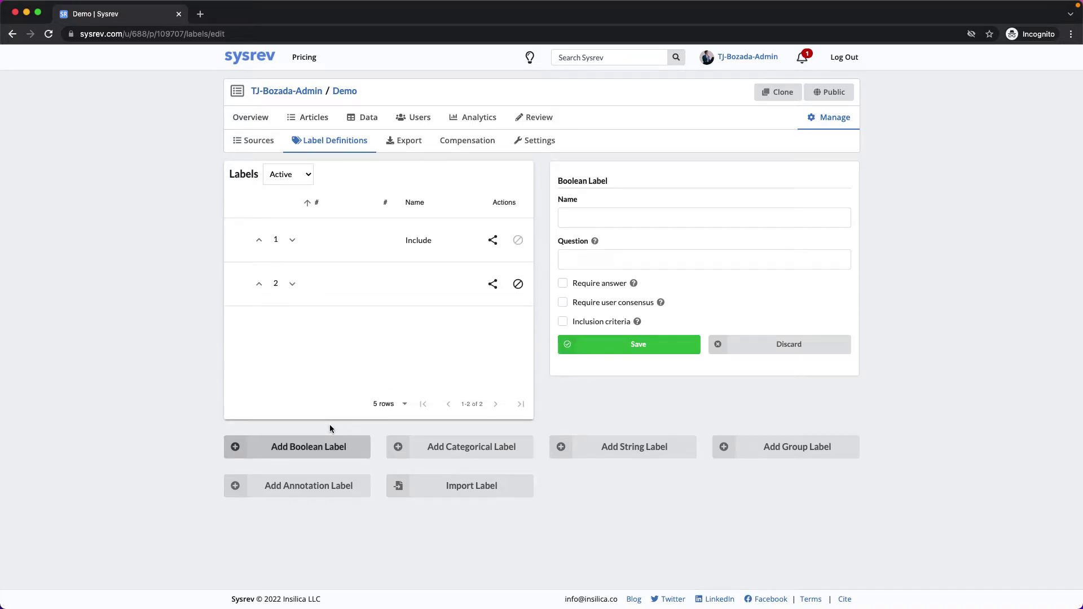
left_click(611, 215)
type("Angry?")
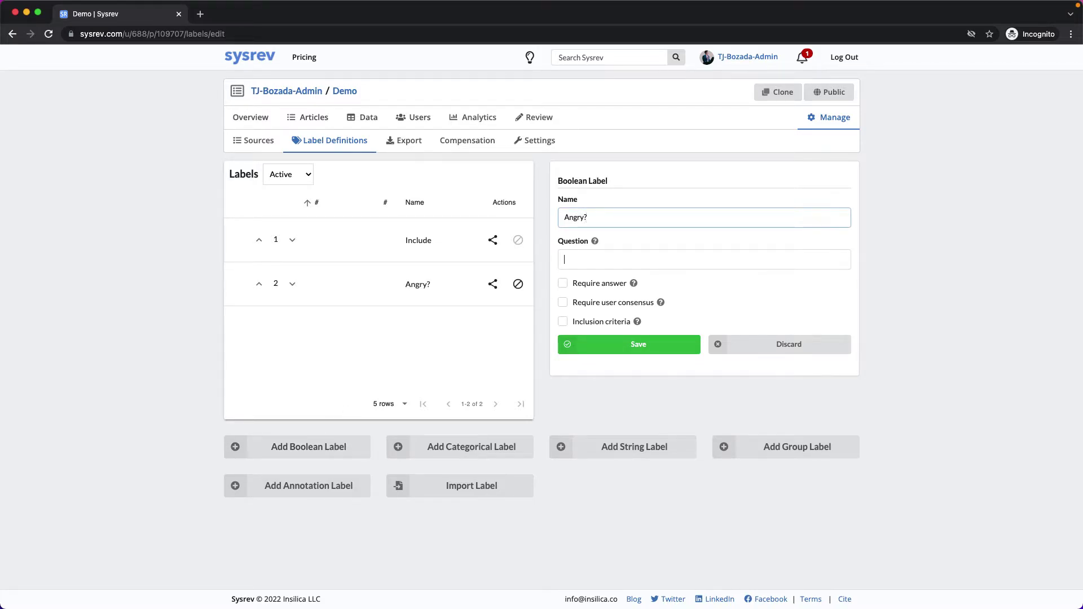
key("Tab")
type("Were t")
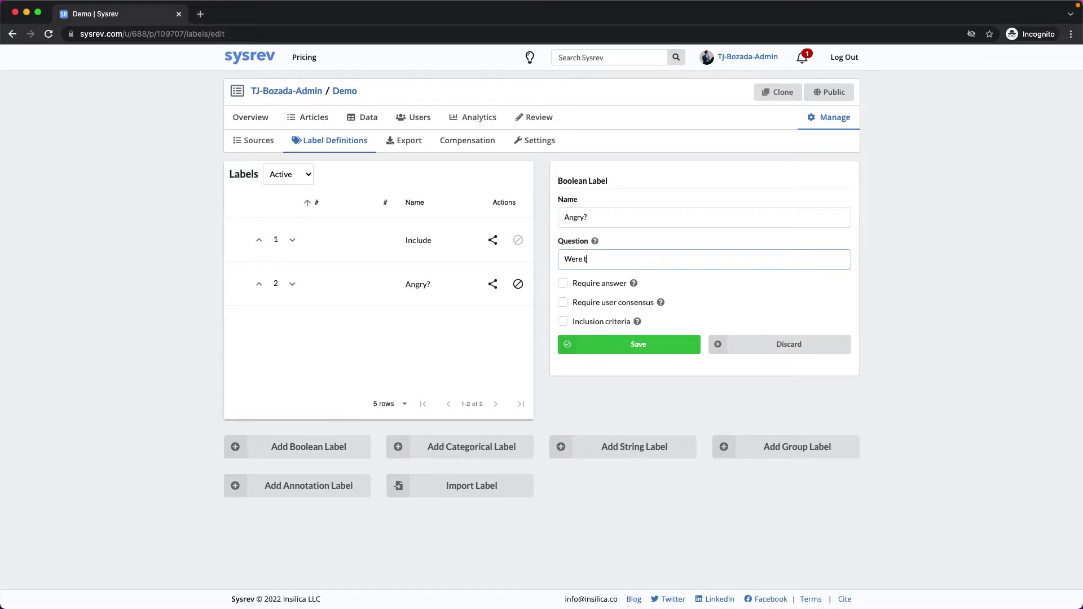
type("he bees angry?")
Step: Make the "Angry?" label require an answer and act as an inclusion criterion with inclusion value Yes
left_click(563, 284)
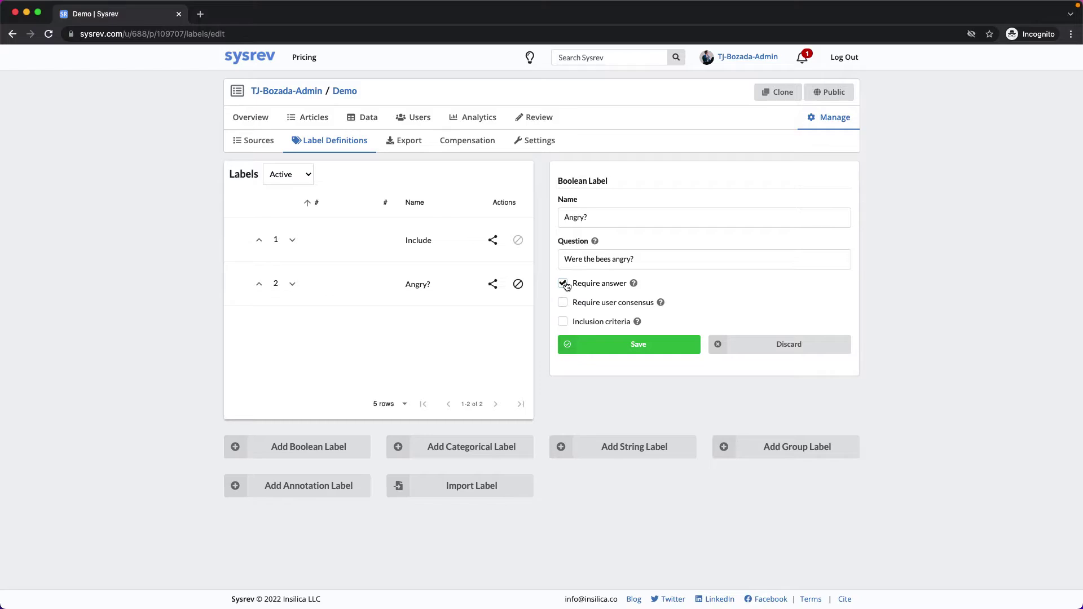
mouse_move(580, 307)
left_click(564, 323)
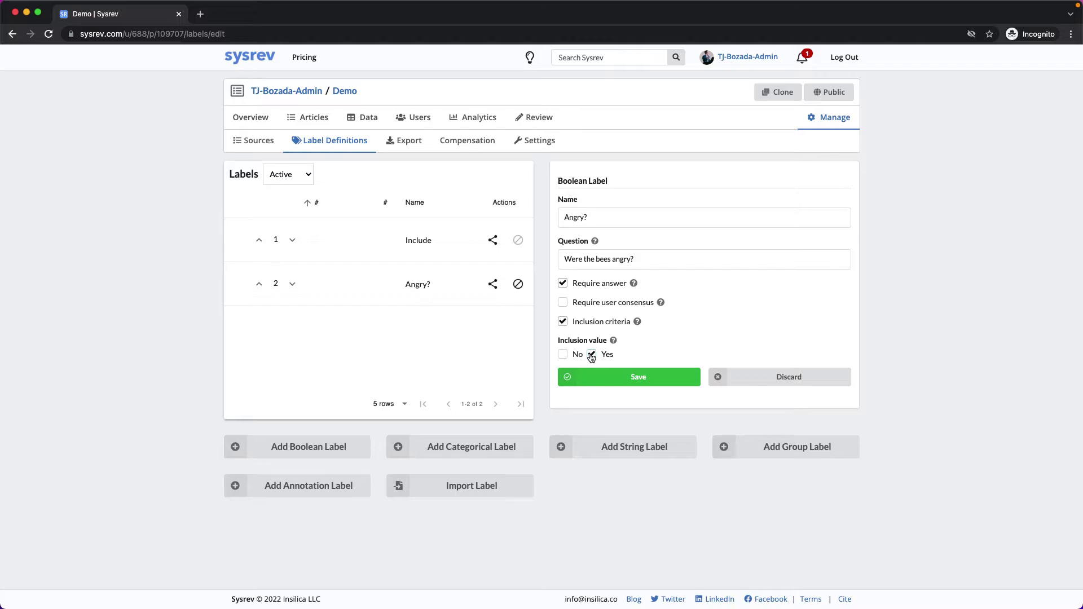
Step: Add a categorical label named "Emotion?" with the question "What emotion were the bees" and the categories angry,happy,sad
left_click(475, 449)
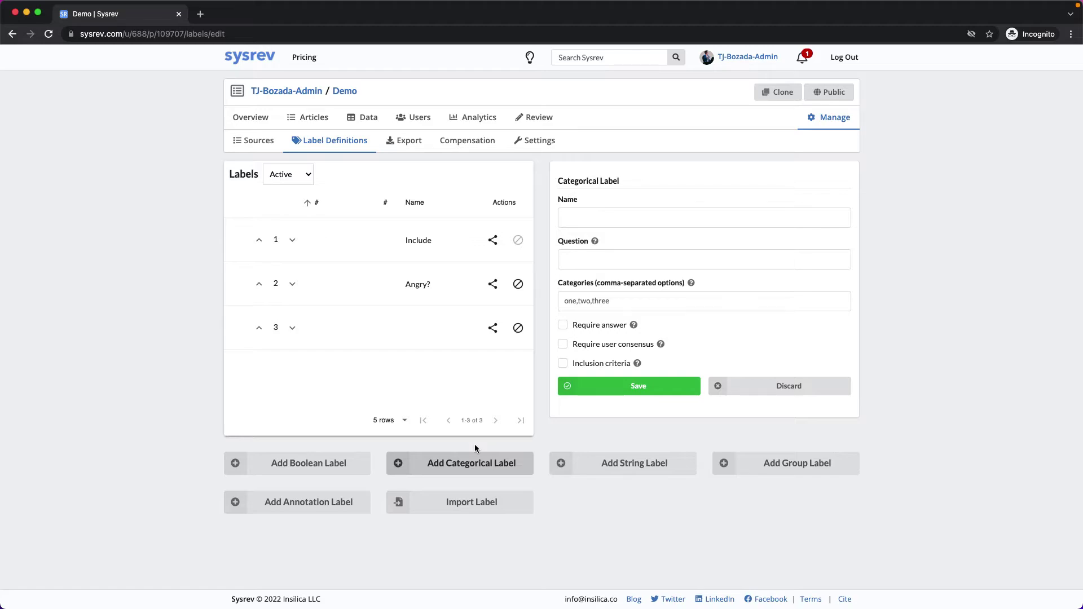
left_click(615, 215)
type("Emotion?")
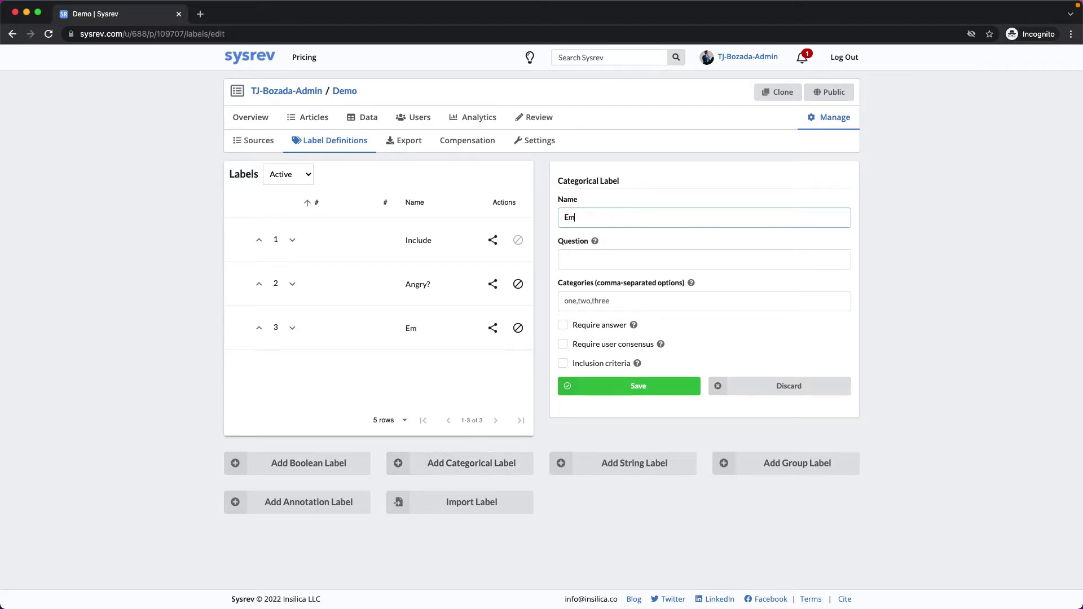
key("Tab")
type("What em")
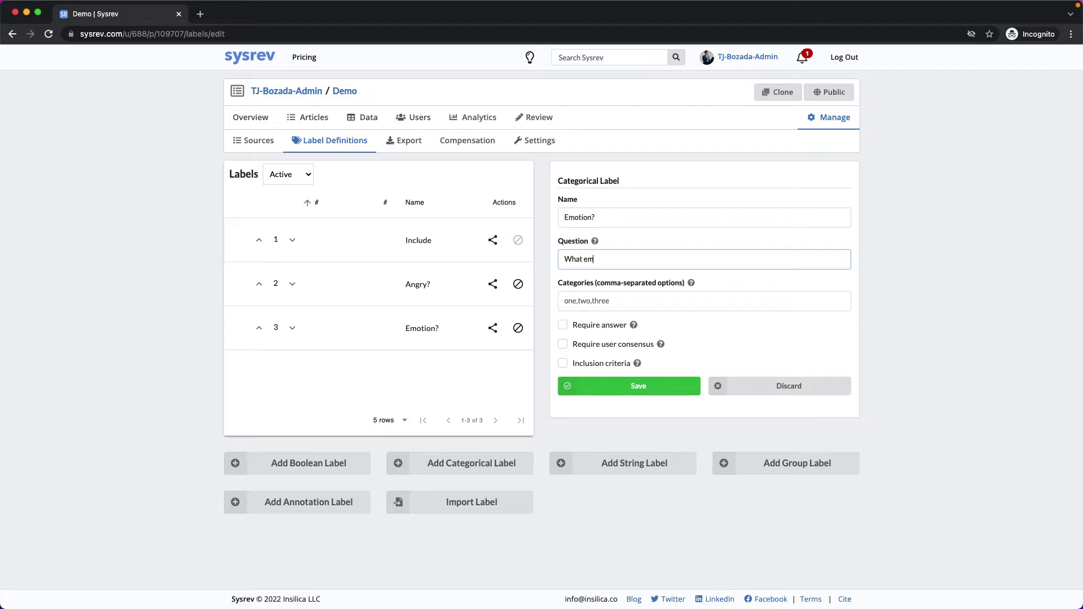
type("otion were the bees")
key("Tab")
type("angry,happy,sad")
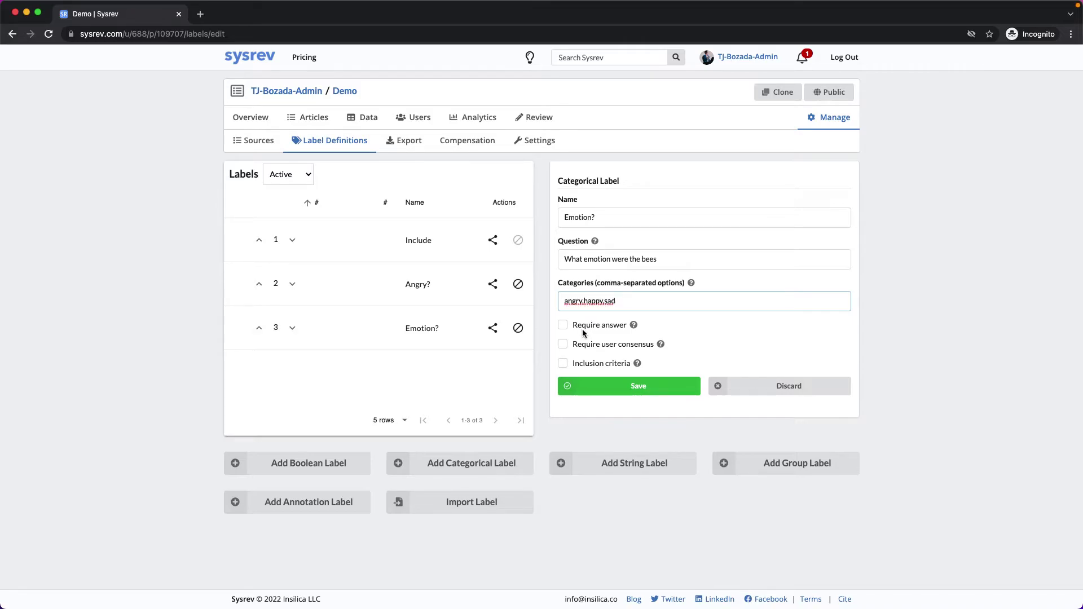
Step: Make the "Emotion?" label an inclusion criterion with "angry" as its inclusion value
mouse_move(586, 349)
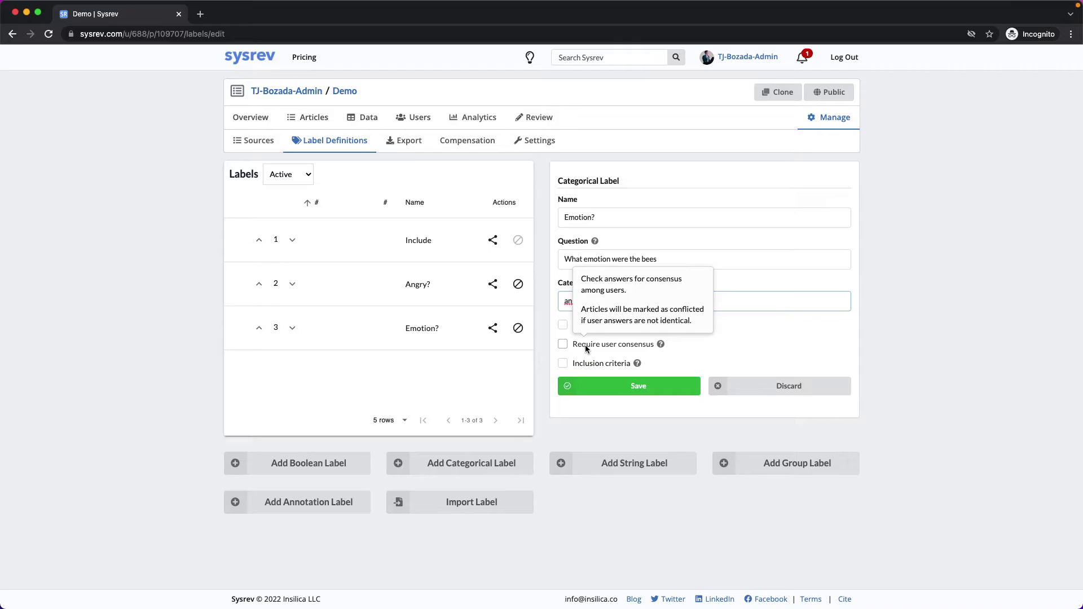
left_click(563, 365)
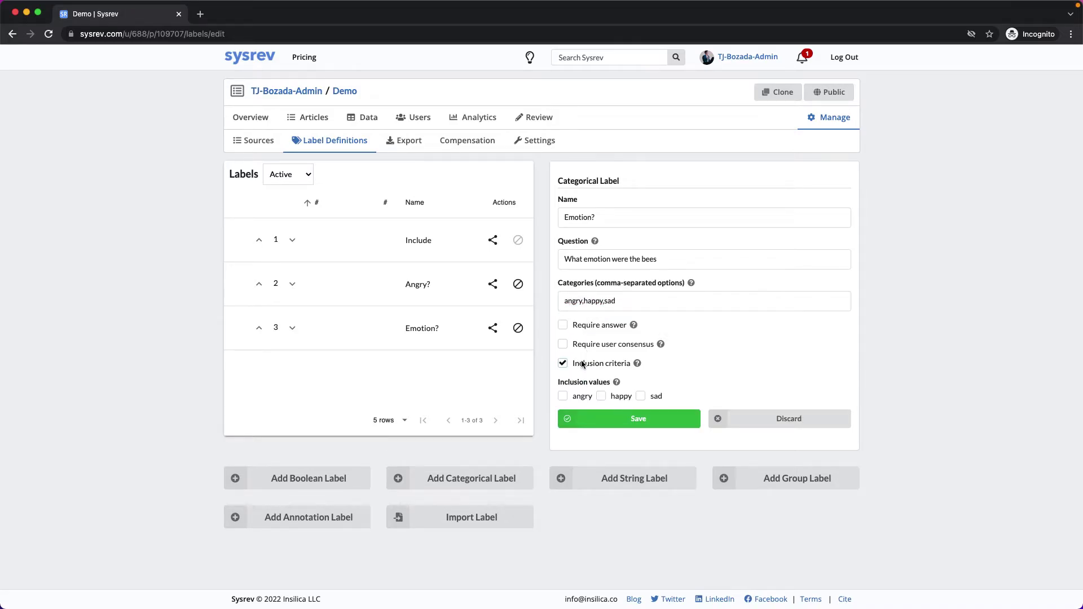
mouse_move(584, 365)
left_click(563, 396)
Step: Add a string label named "Feeling" with the question "How were the bees feeling?"
left_click(592, 480)
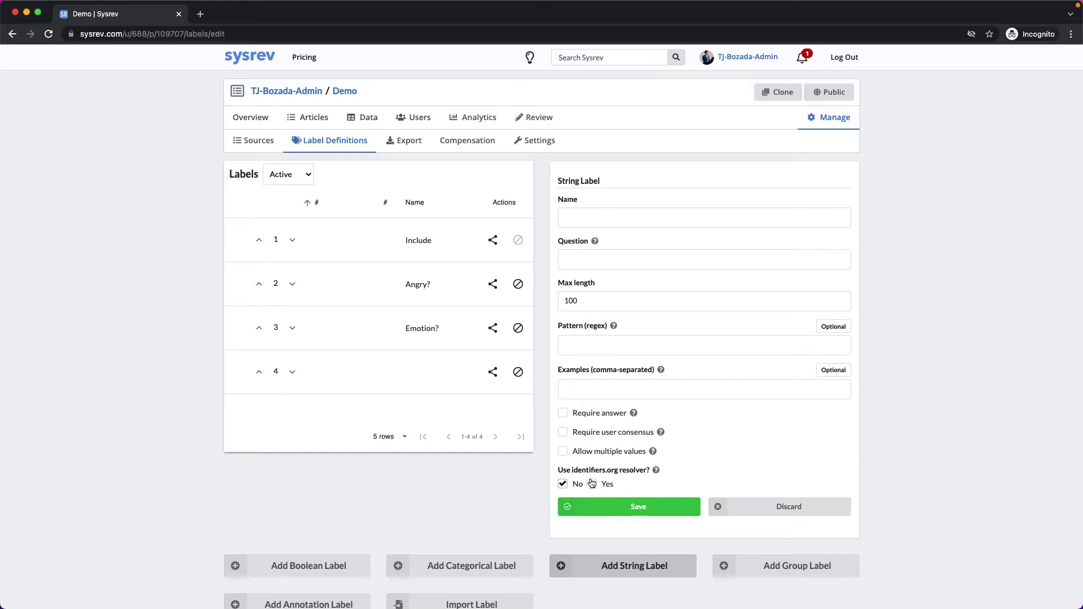
left_click(609, 216)
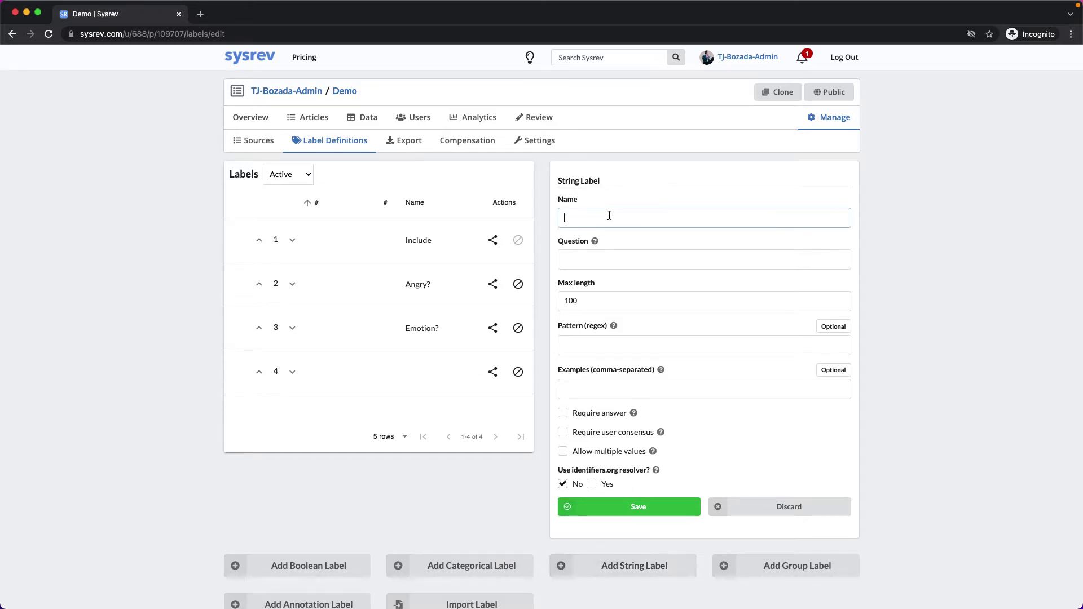
type("Feeling")
key("Tab")
type("How were the")
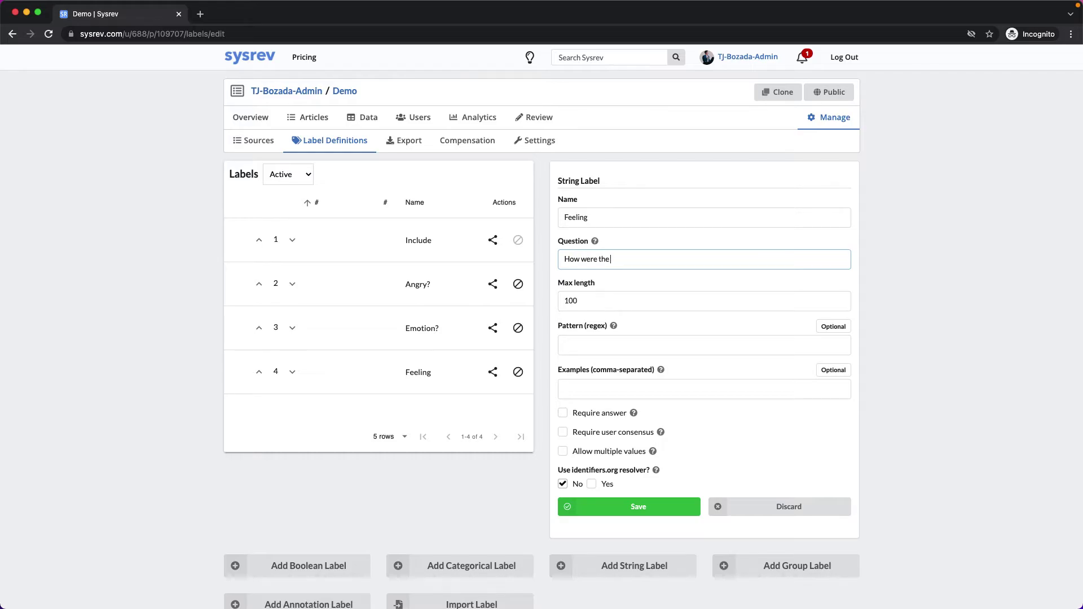
type(" bees feeling?")
left_click(626, 327)
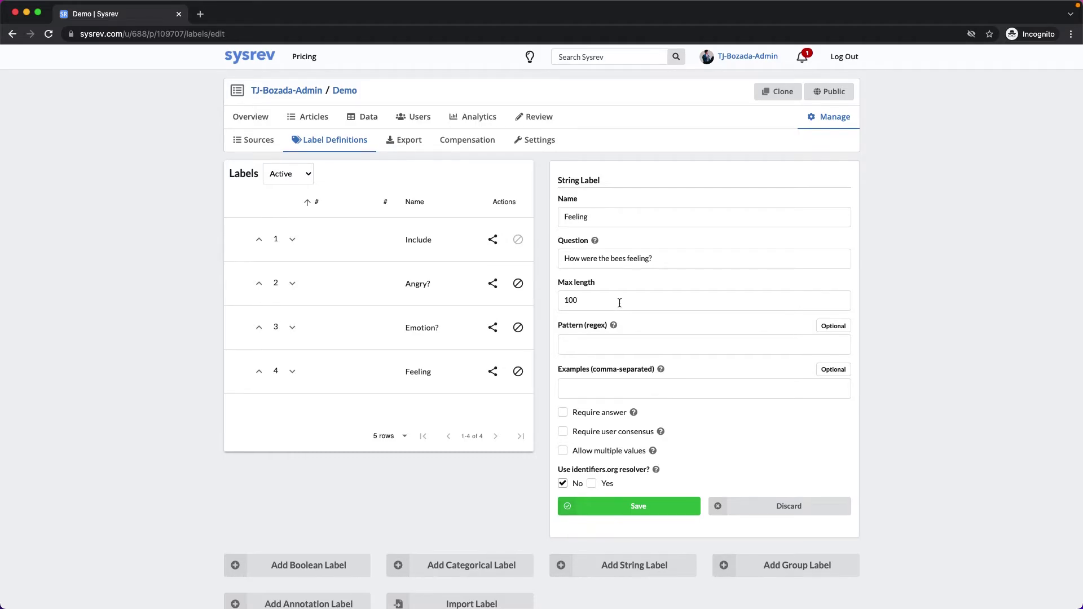
Step: Add an annotation label named "Type" with the question "What type of bee?" and the entities bee,not bee, and save the labels
scroll(622, 316, "down", 1)
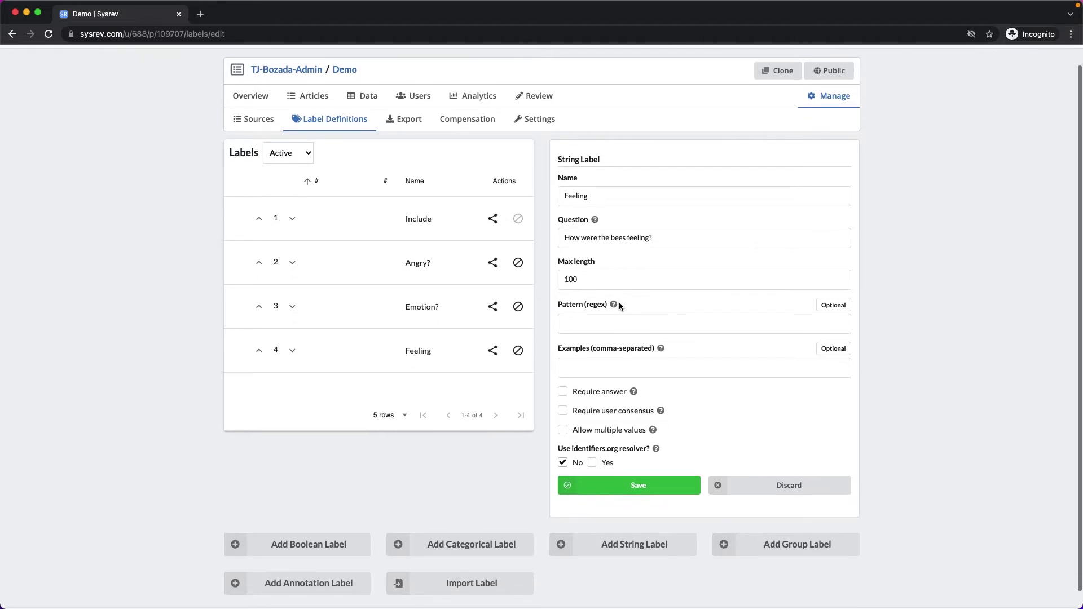
left_click(333, 583)
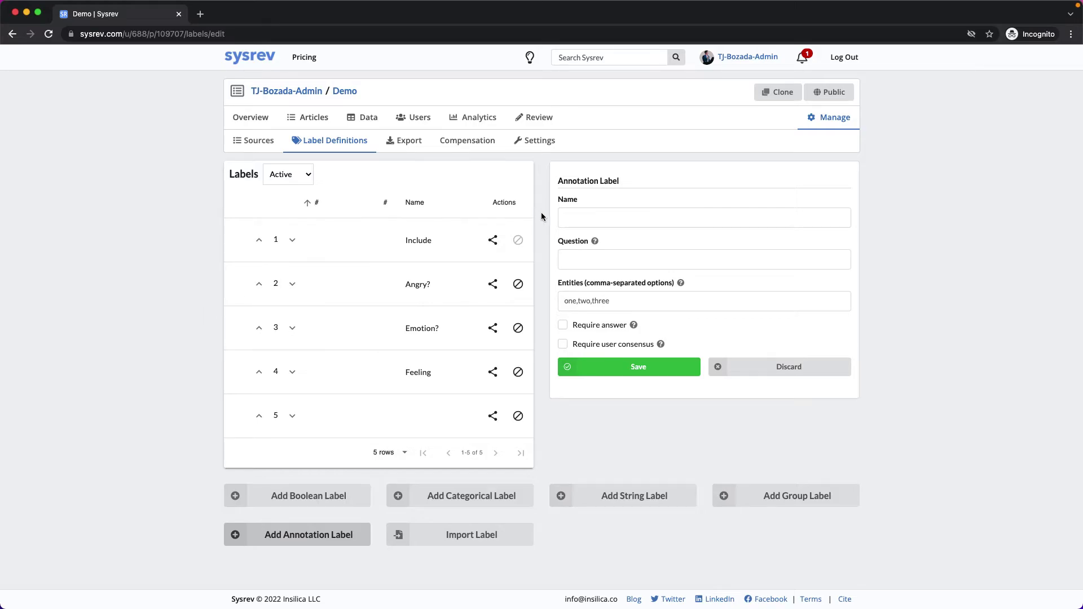
left_click(564, 218)
type("Type")
key("Tab")
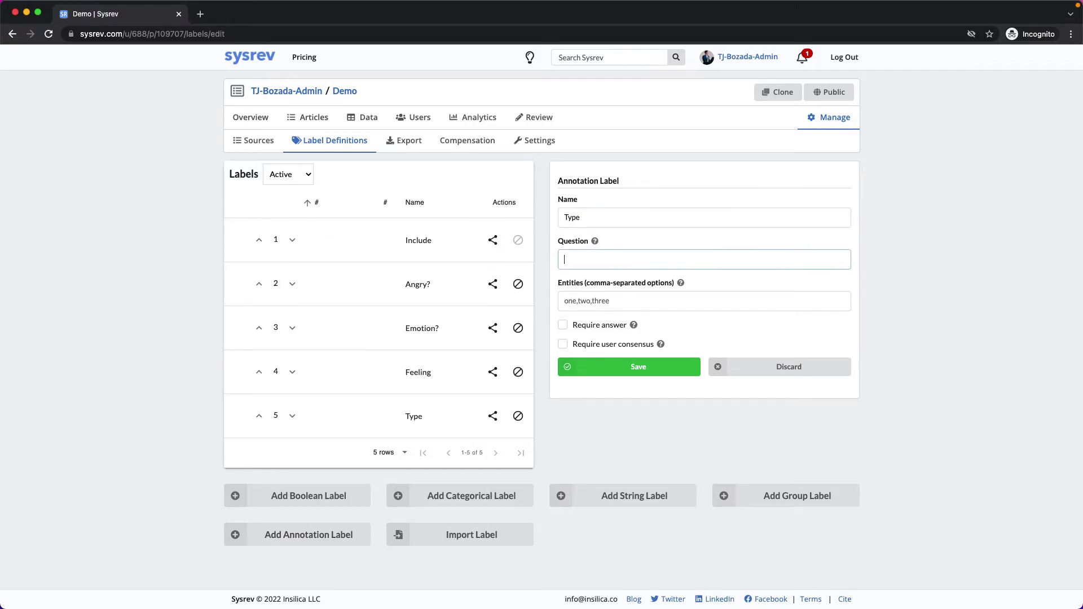
type("What type of")
type(" bees")
key("Tab")
type("bee")
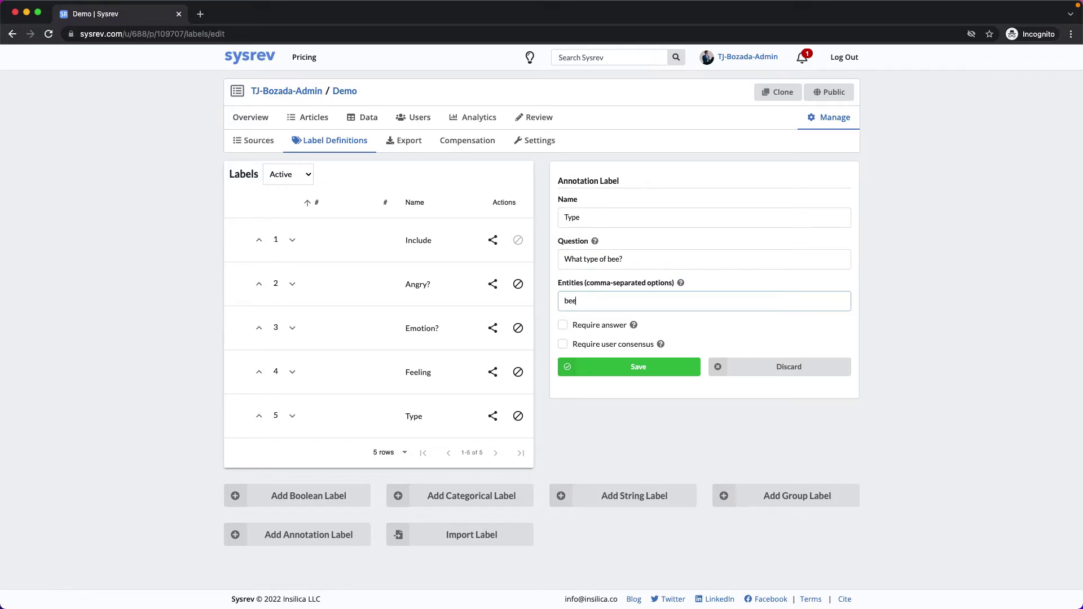
type(",not bee")
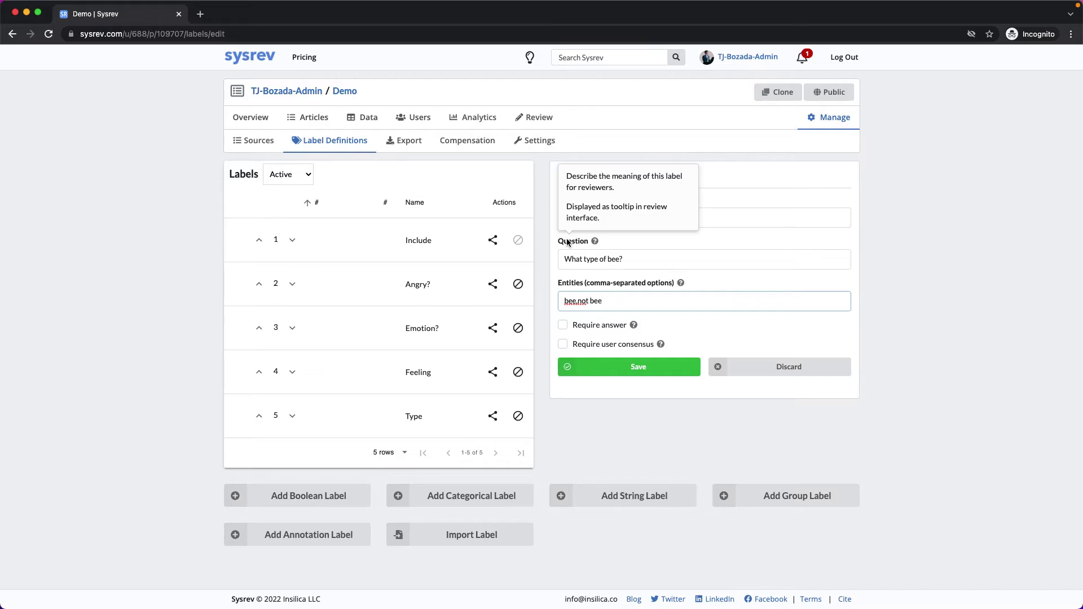
left_click(586, 366)
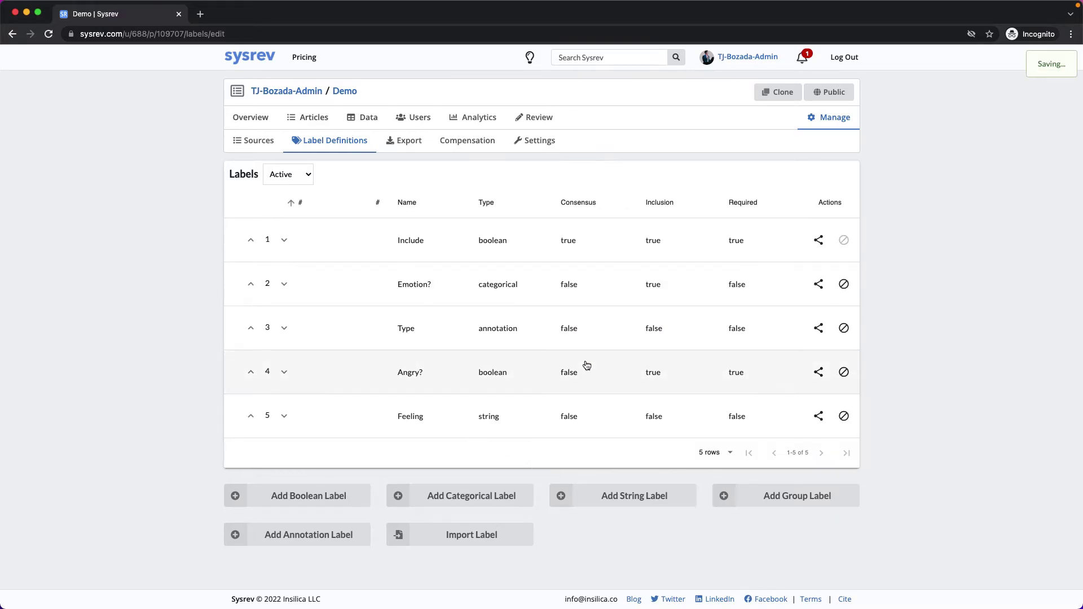
Step: Open the article review and answer Yes for both the Include and "Angry?" labels
left_click(547, 118)
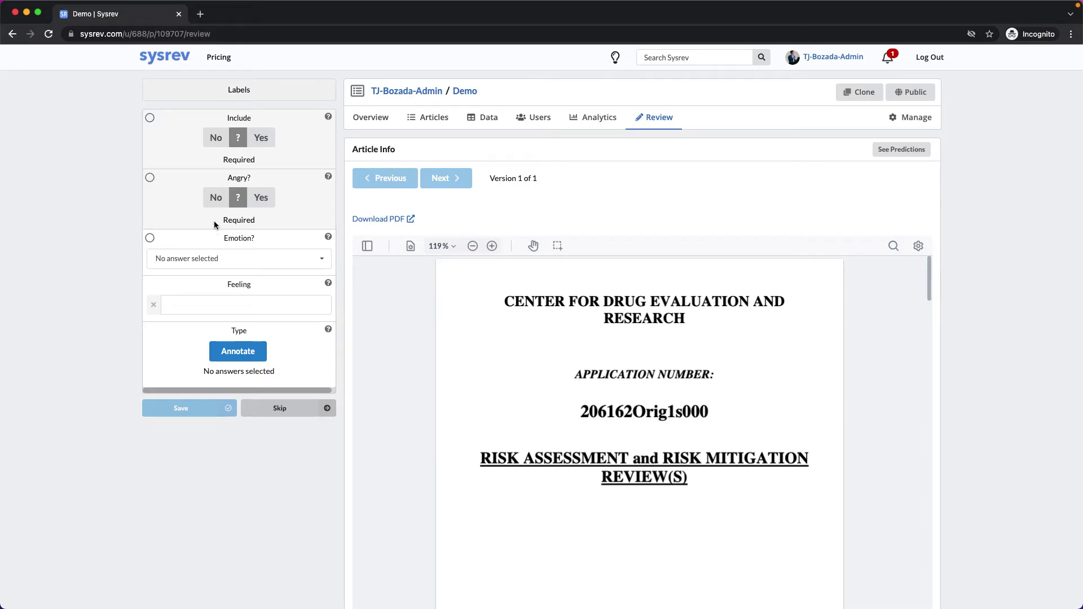
left_click(216, 203)
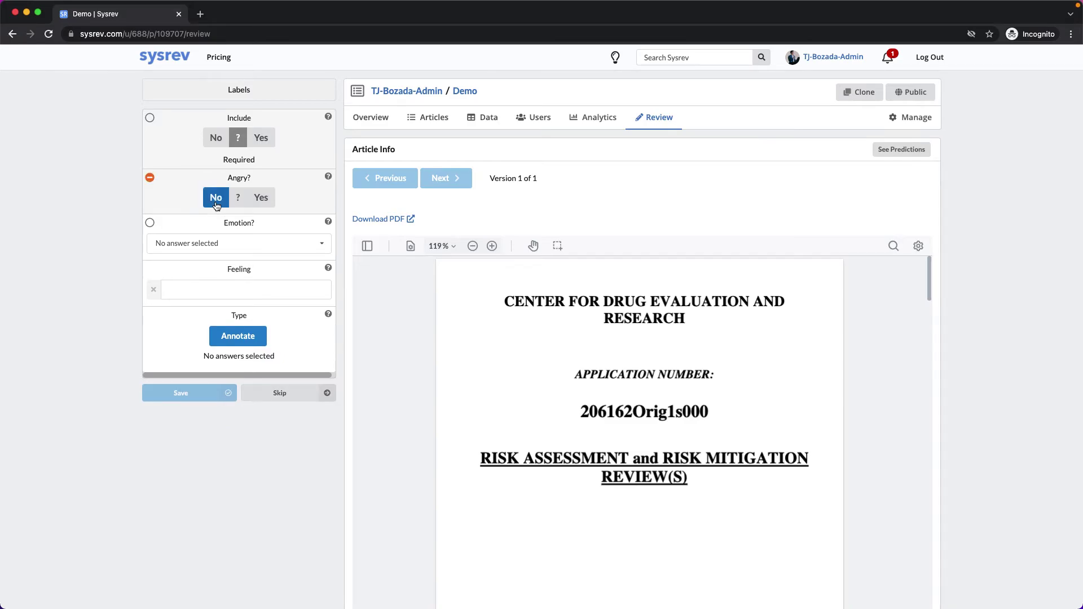
left_click(262, 138)
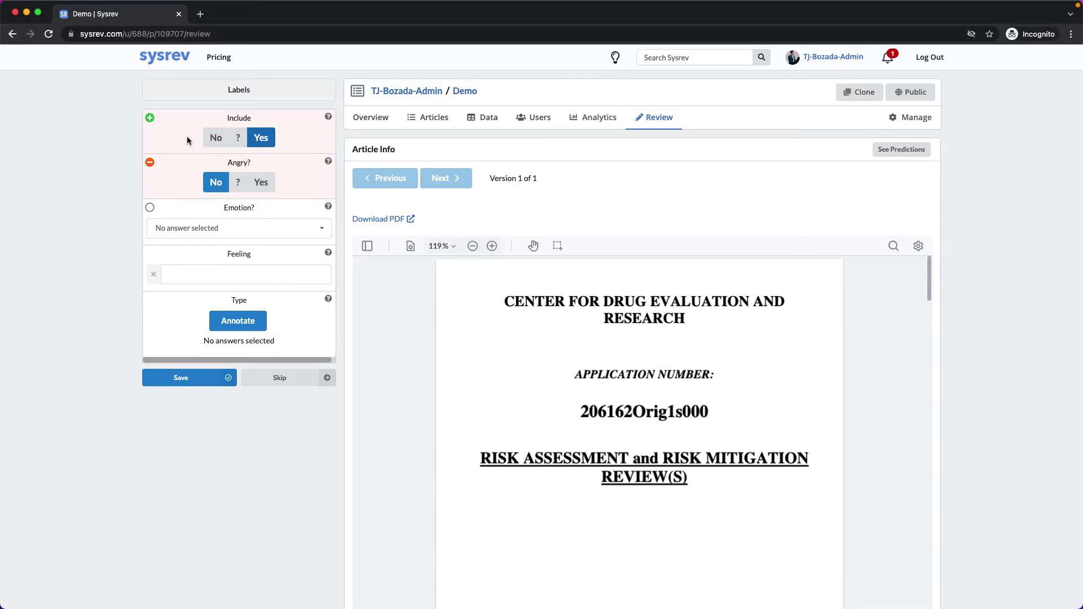
left_click(260, 186)
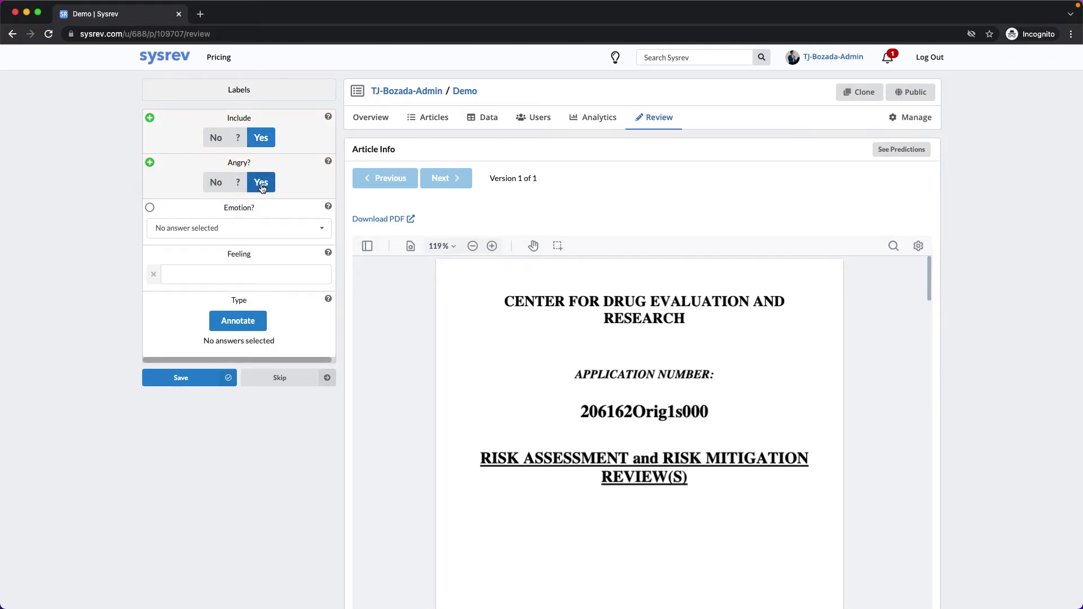
Step: Answer the "Emotion?" label with the categories sad and angry
left_click(254, 227)
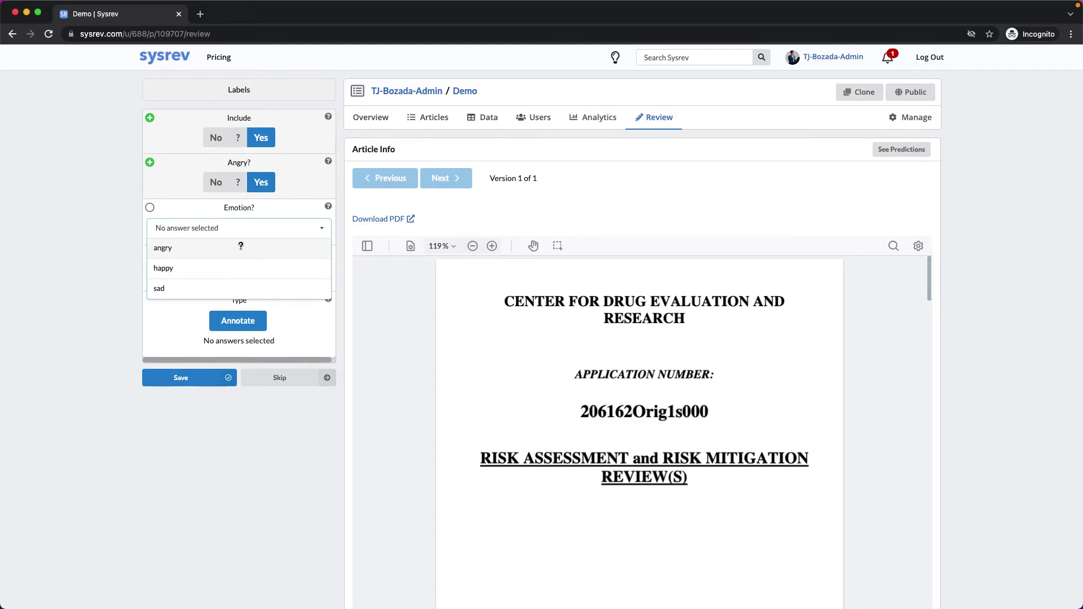
left_click(241, 248)
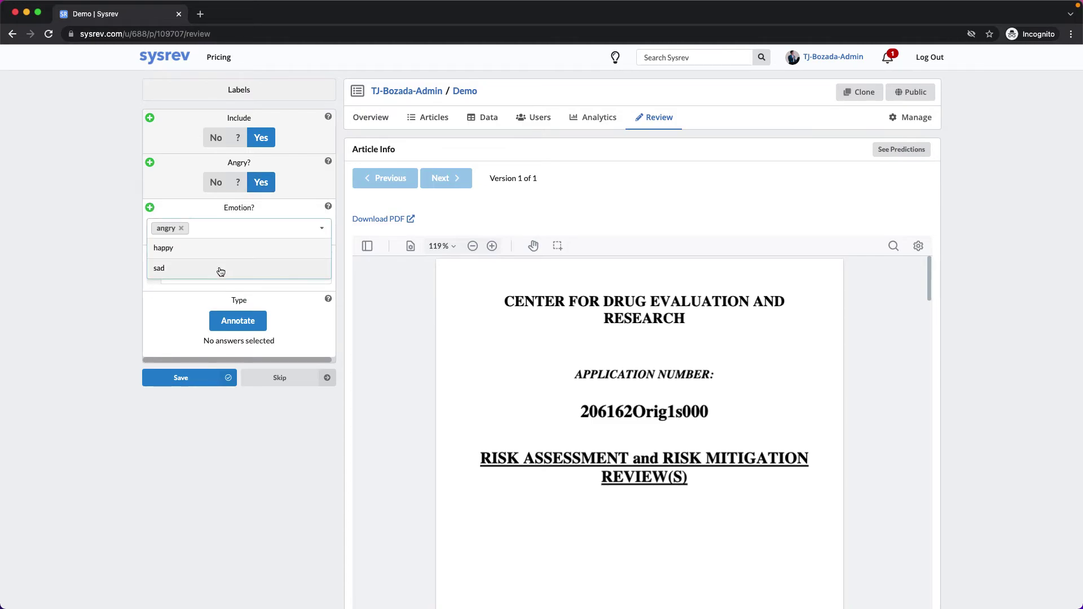
left_click(220, 269)
left_click(181, 229)
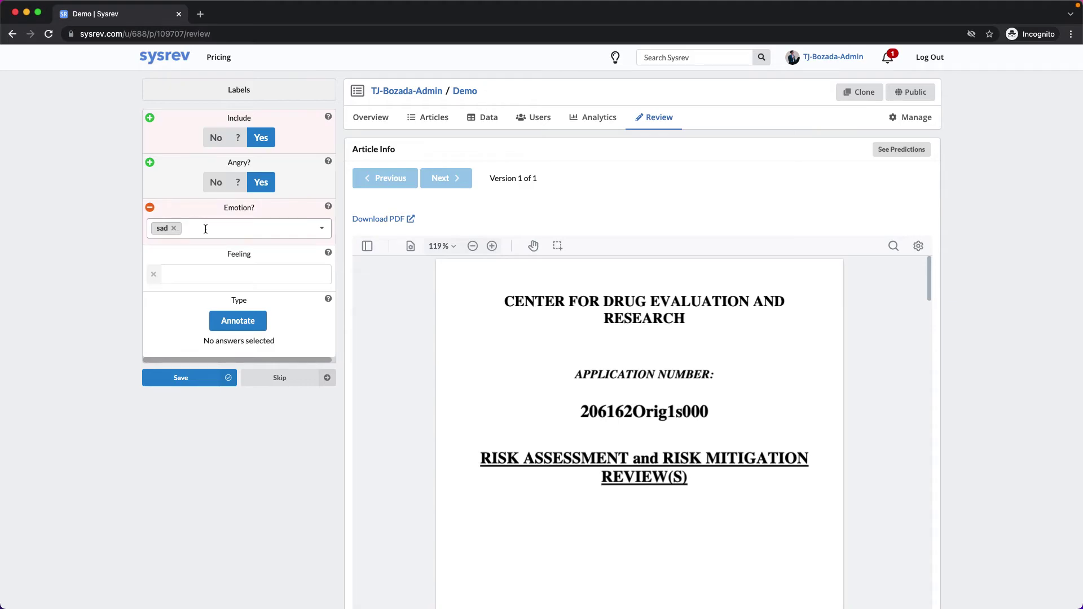
left_click(206, 229)
left_click(188, 248)
Step: Enter "abcdefg" as the answer for the Feeling label
mouse_move(188, 249)
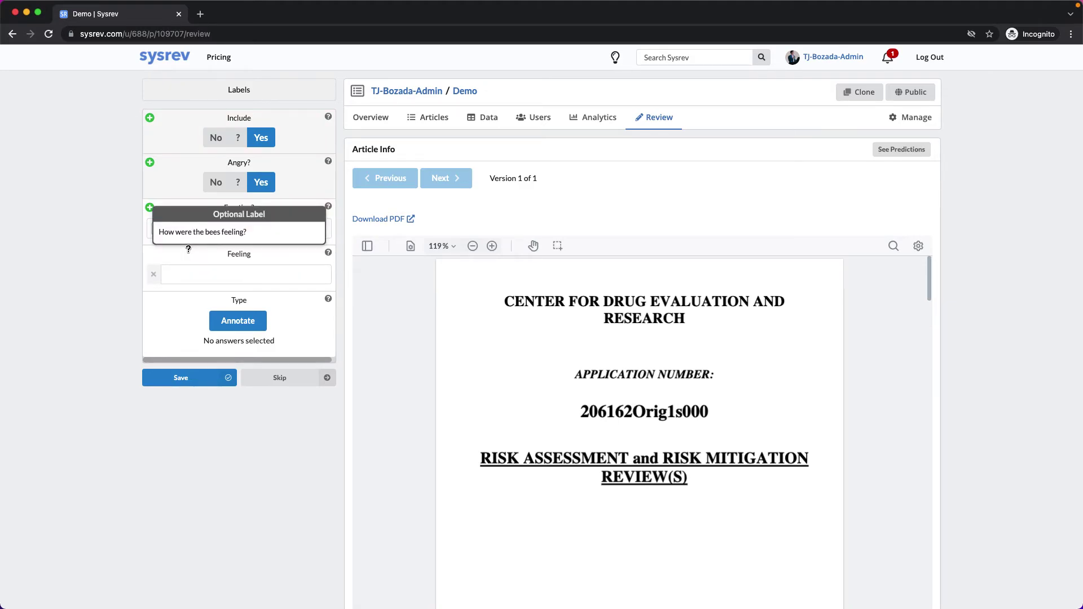
left_click(208, 281)
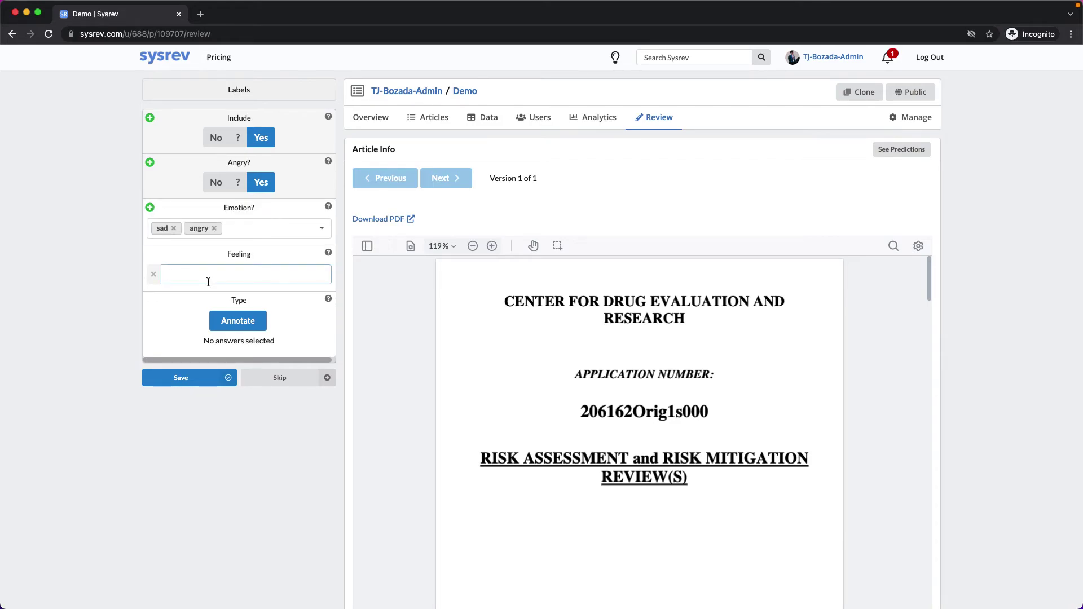
type("abs")
type("defg")
Step: Annotate "maintenance treatment" in the PDF's Introduction as "not bee" for the Type label and save the article's review
left_click(231, 322)
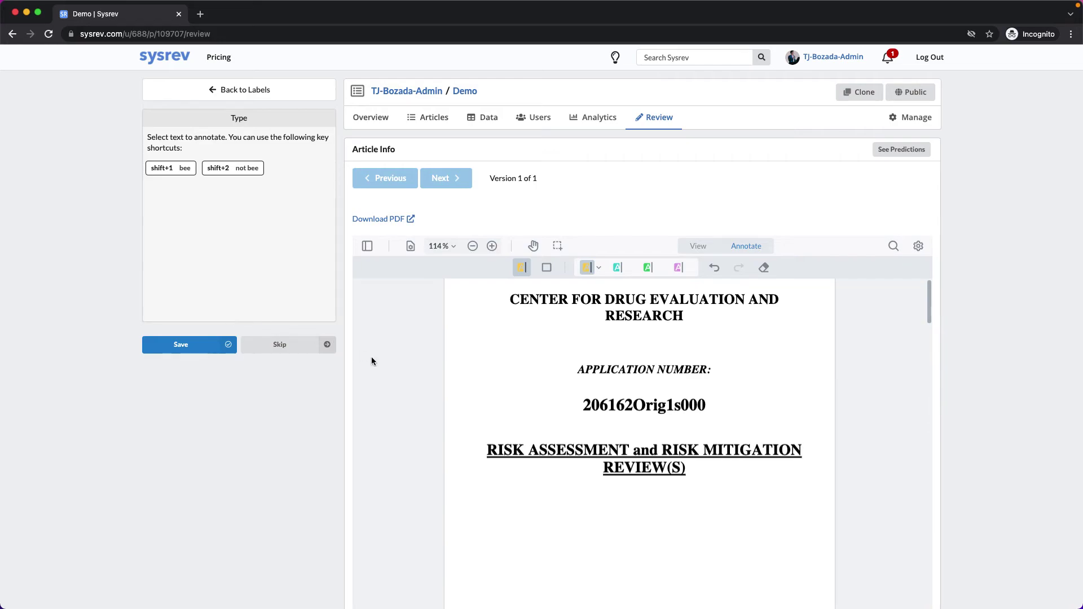
scroll(457, 392, "down", 10)
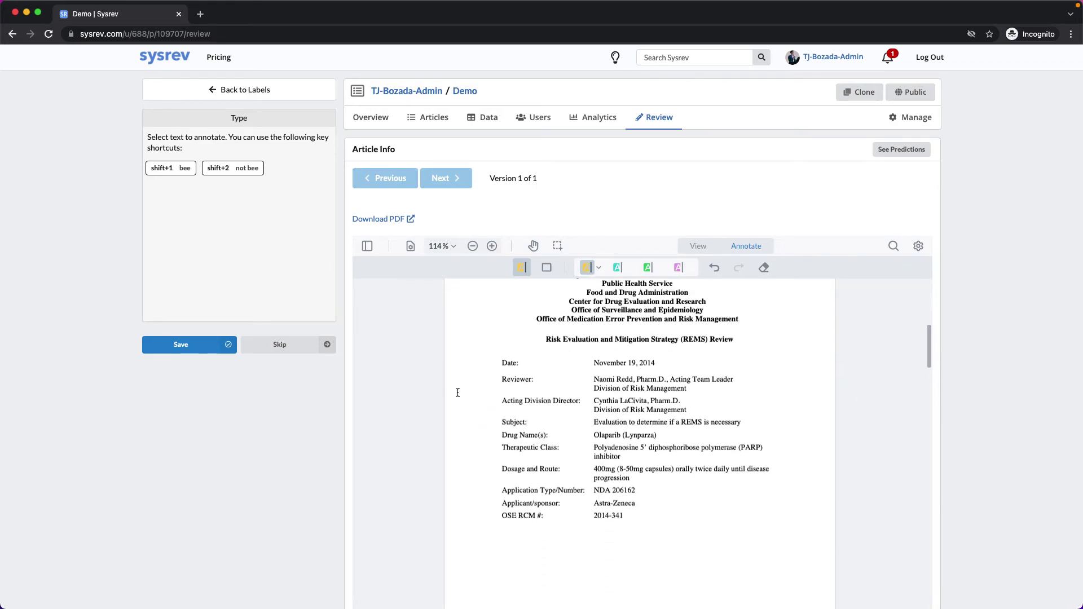
scroll(458, 393, "down", 12)
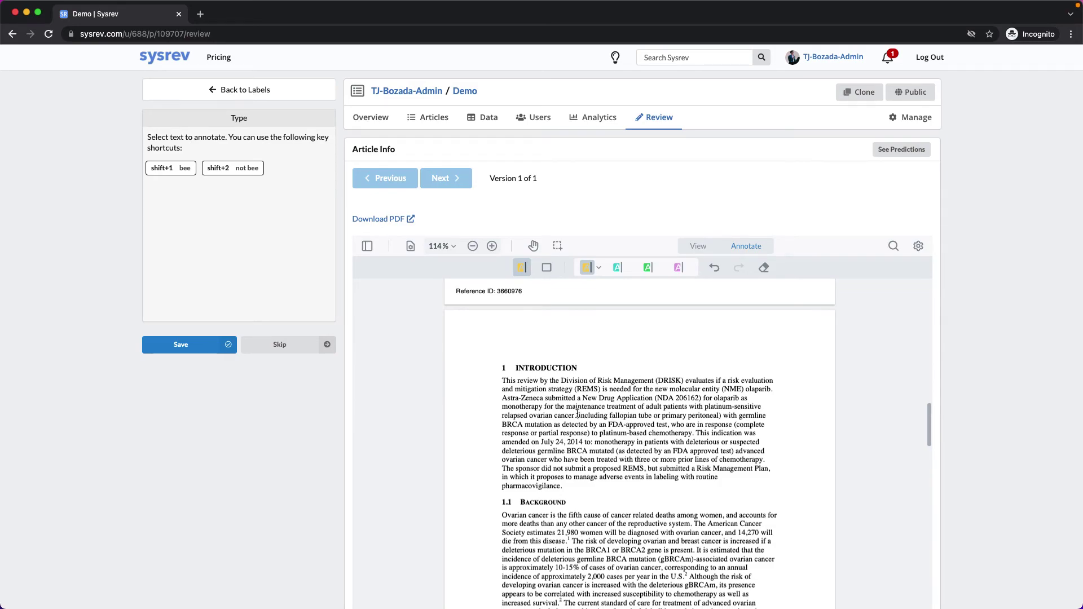
left_click_drag(567, 407, 636, 407)
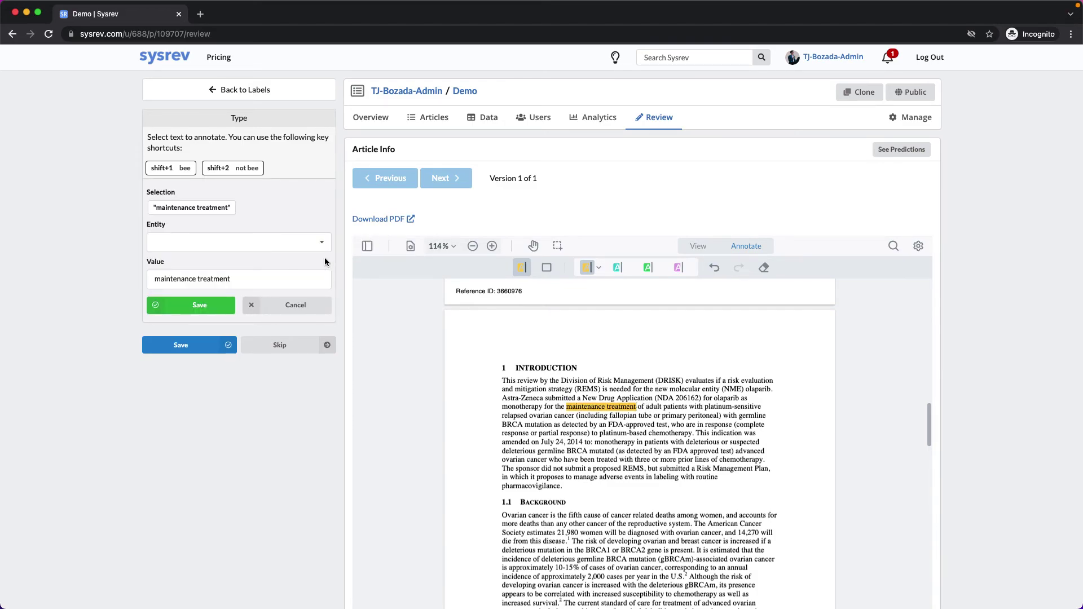
left_click(290, 243)
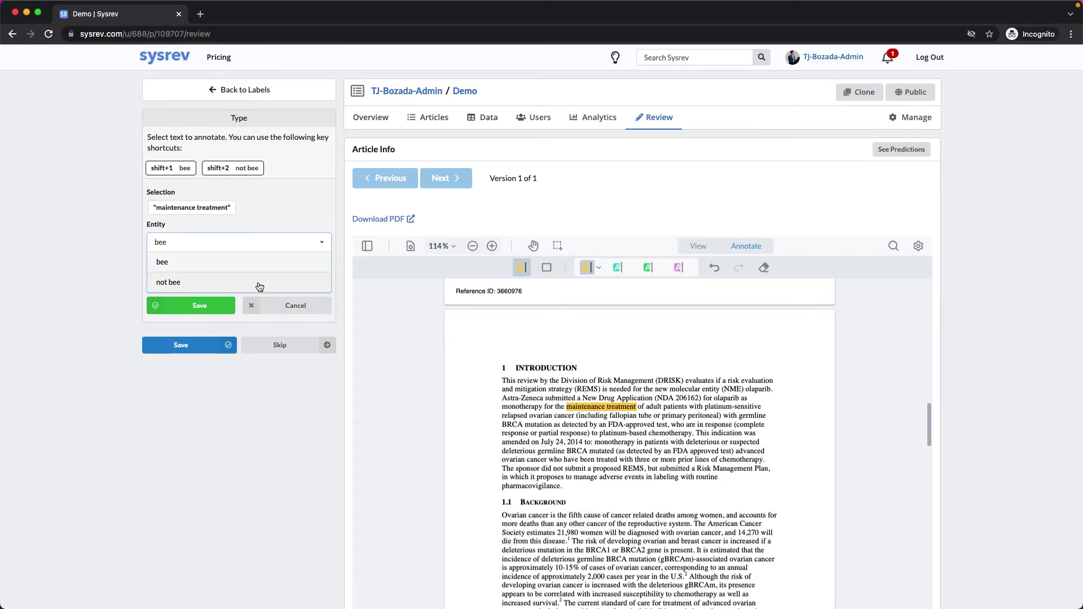
left_click(270, 282)
left_click(205, 309)
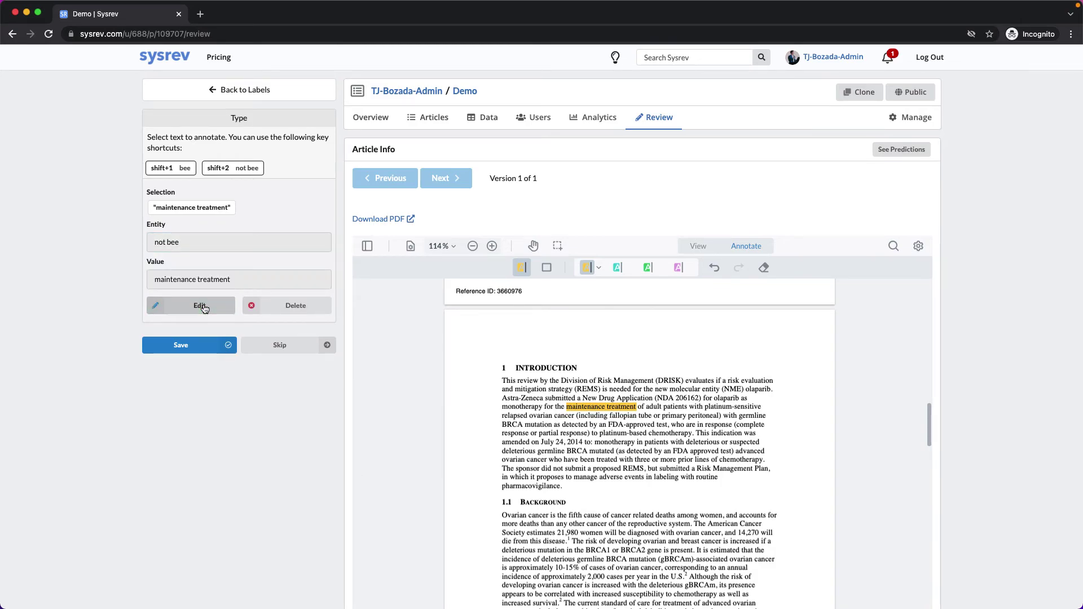
left_click(230, 93)
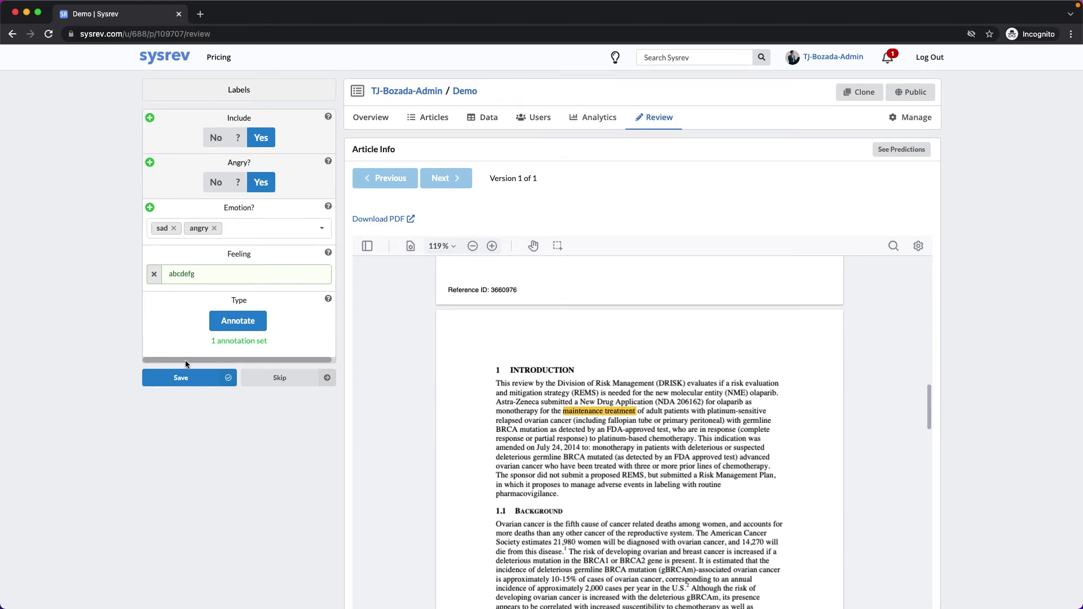
left_click(182, 383)
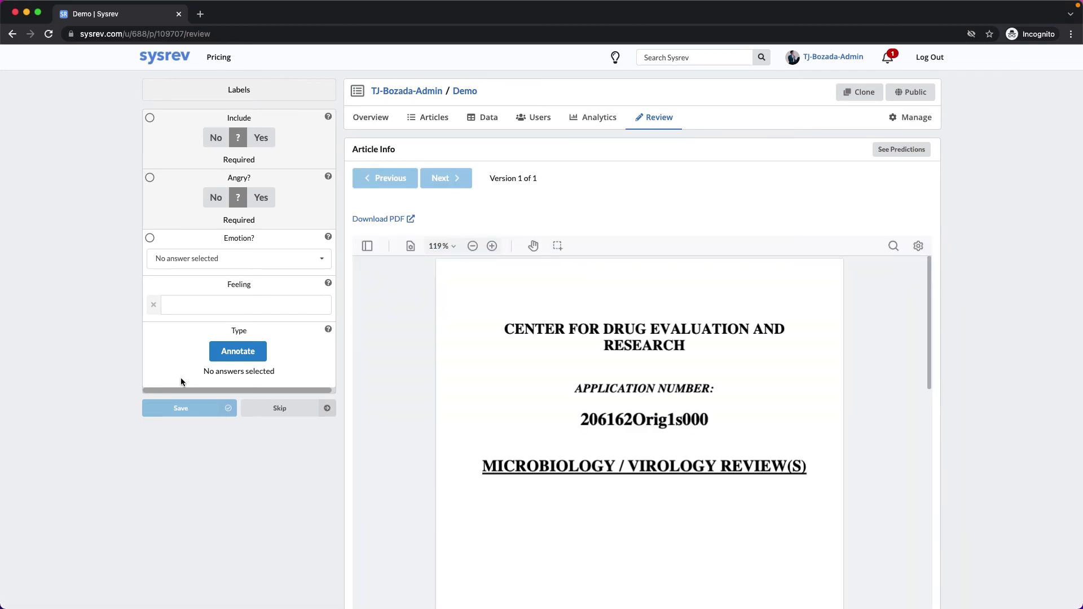
Step: Examine the review status, member activity and answer counts in the project overview
left_click(371, 117)
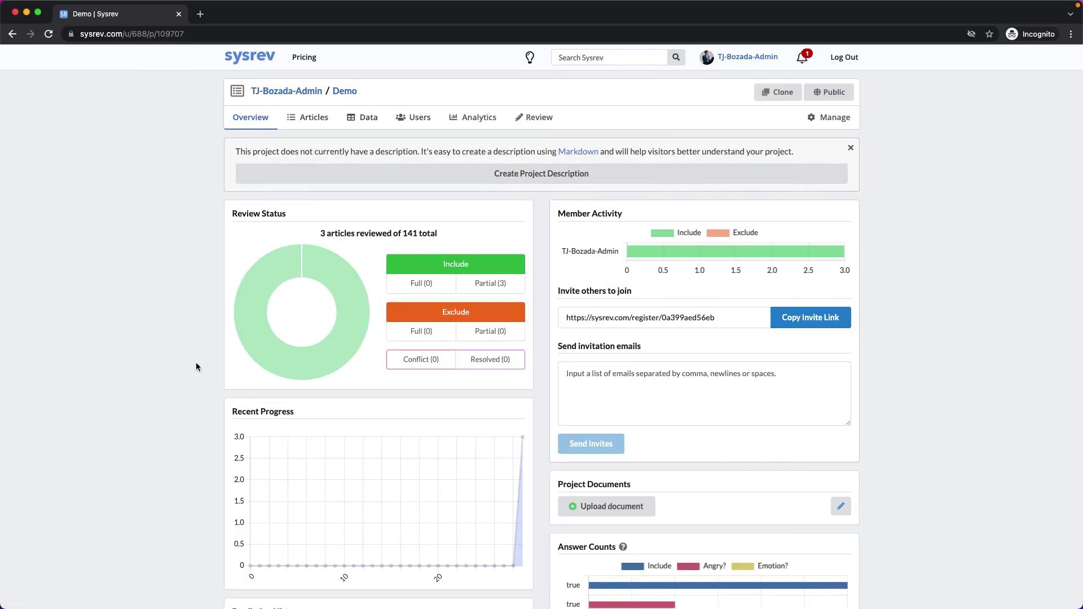
scroll(195, 366, "down", 2)
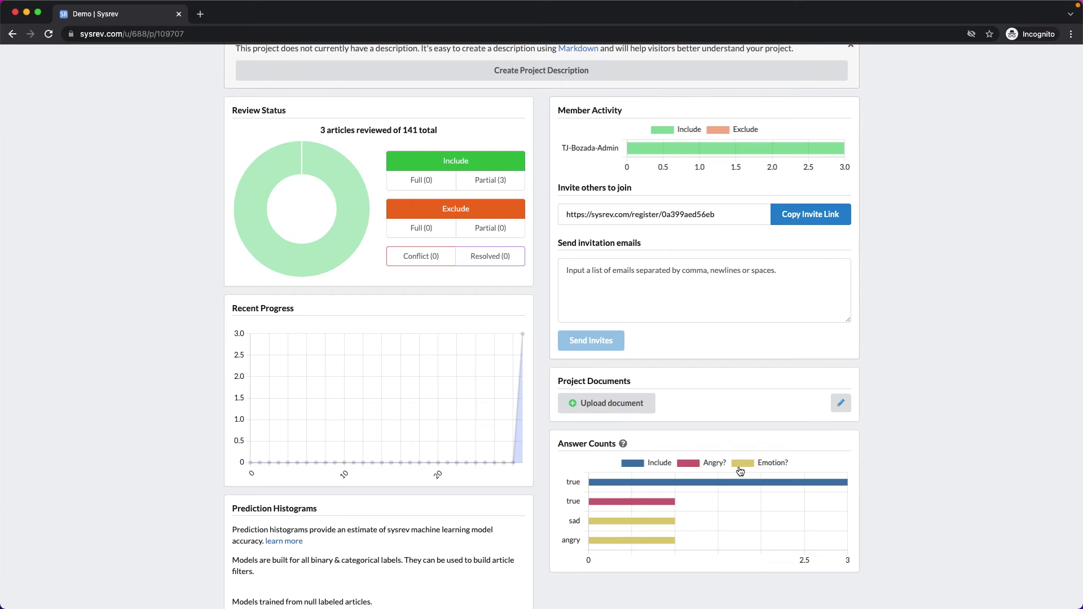
scroll(740, 471, "up", 2)
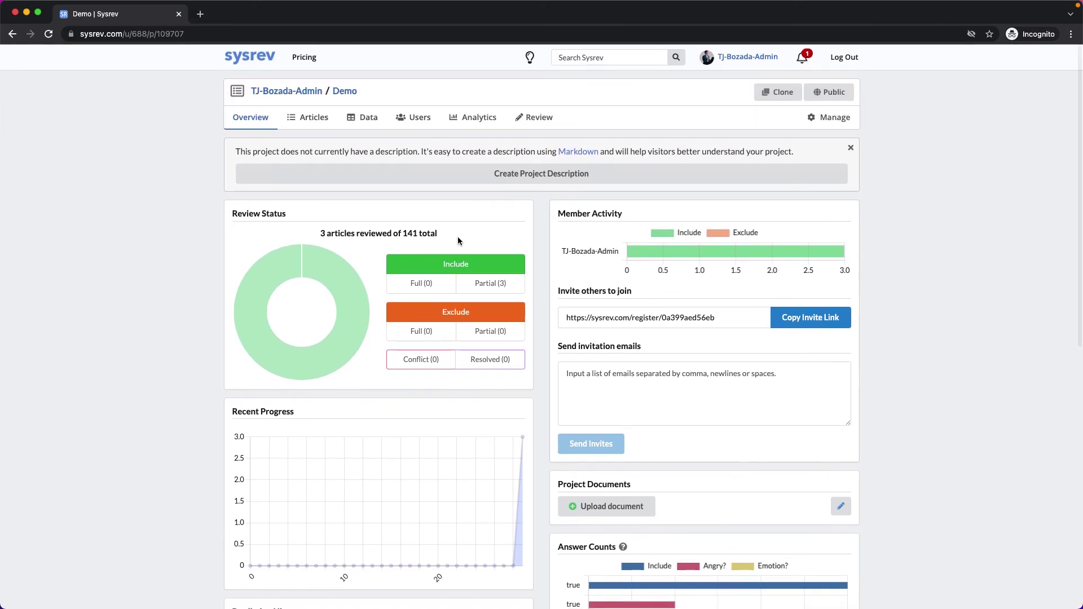
Step: Open the project's article list and remove the "angry bees" PubMed source filter
left_click(310, 122)
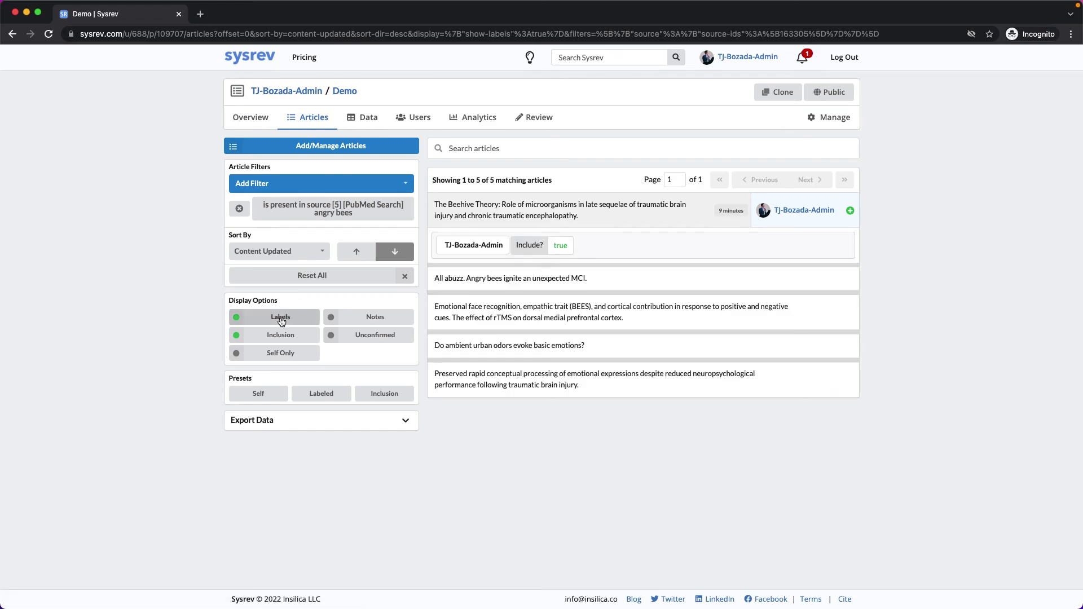
left_click(239, 208)
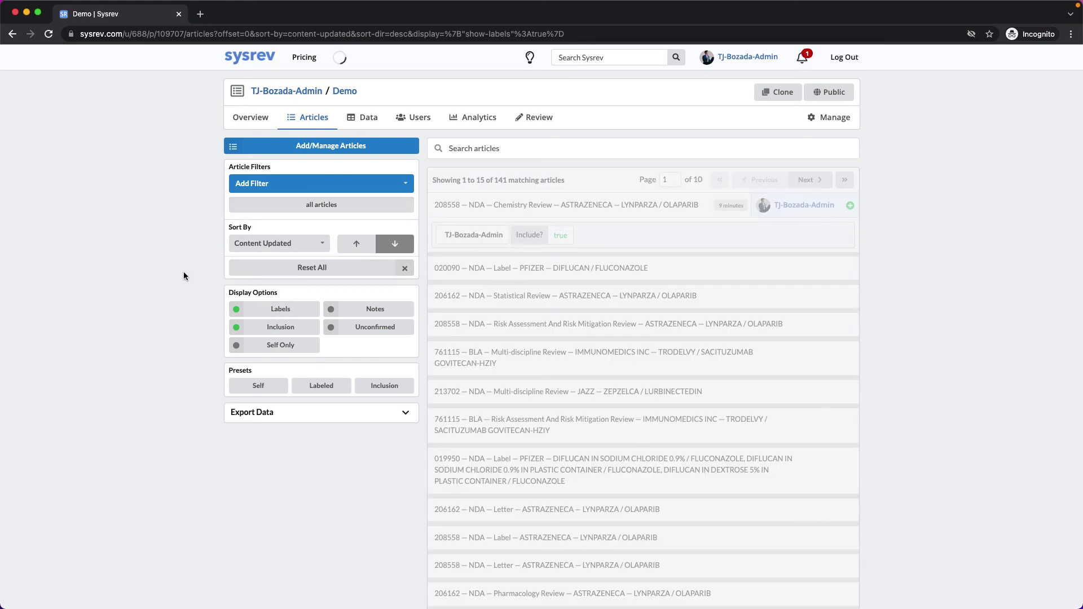